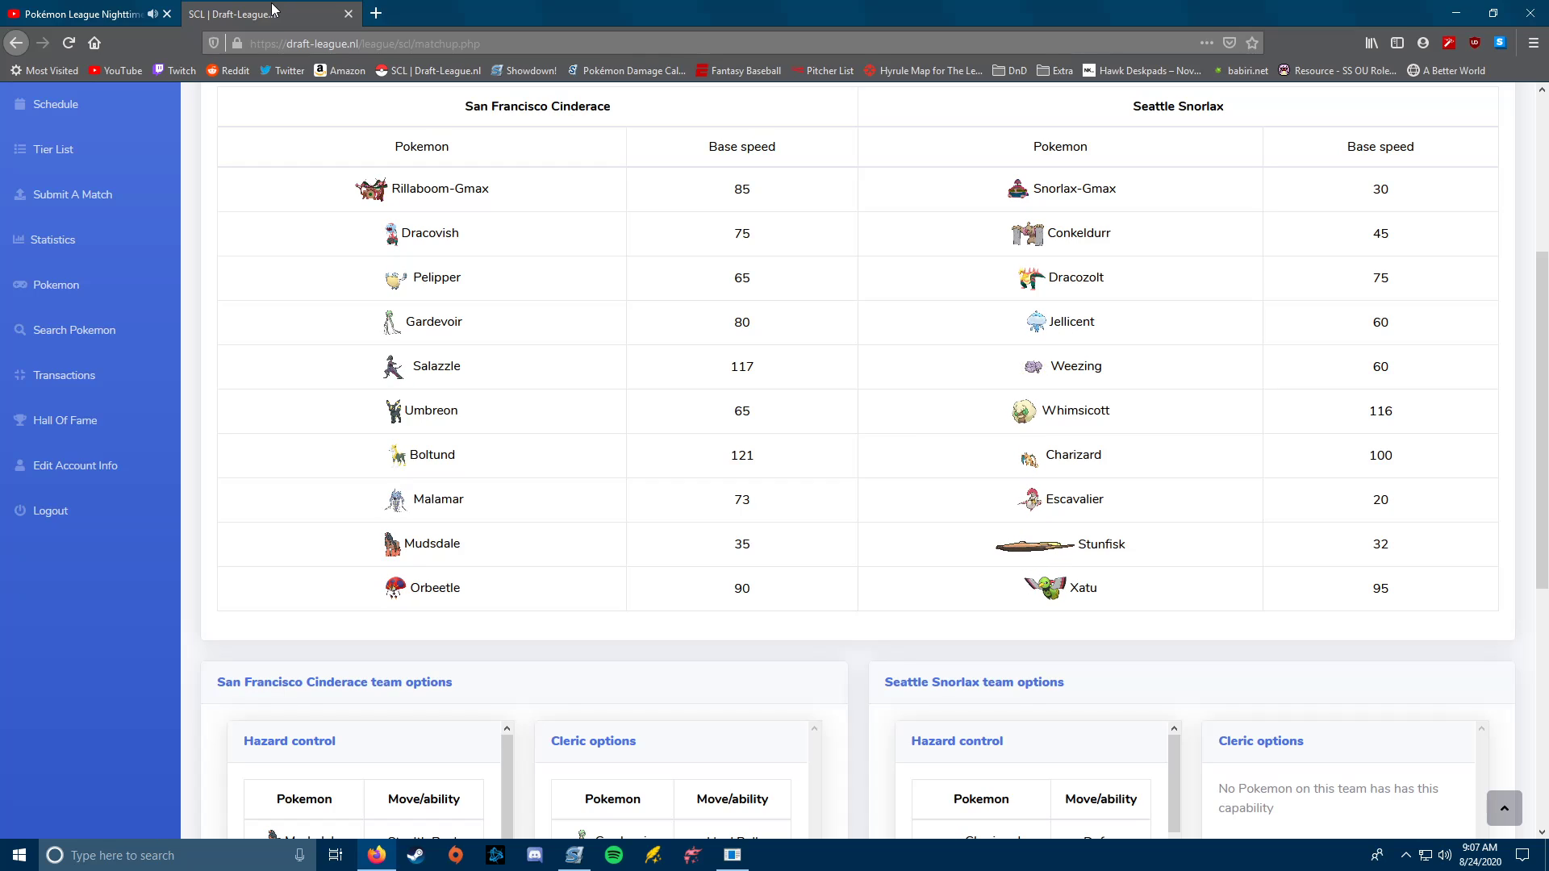
Open Rillaboom-Gmax's Grassy Seed set in the Week 7 team and view its item choices.
click(578, 862)
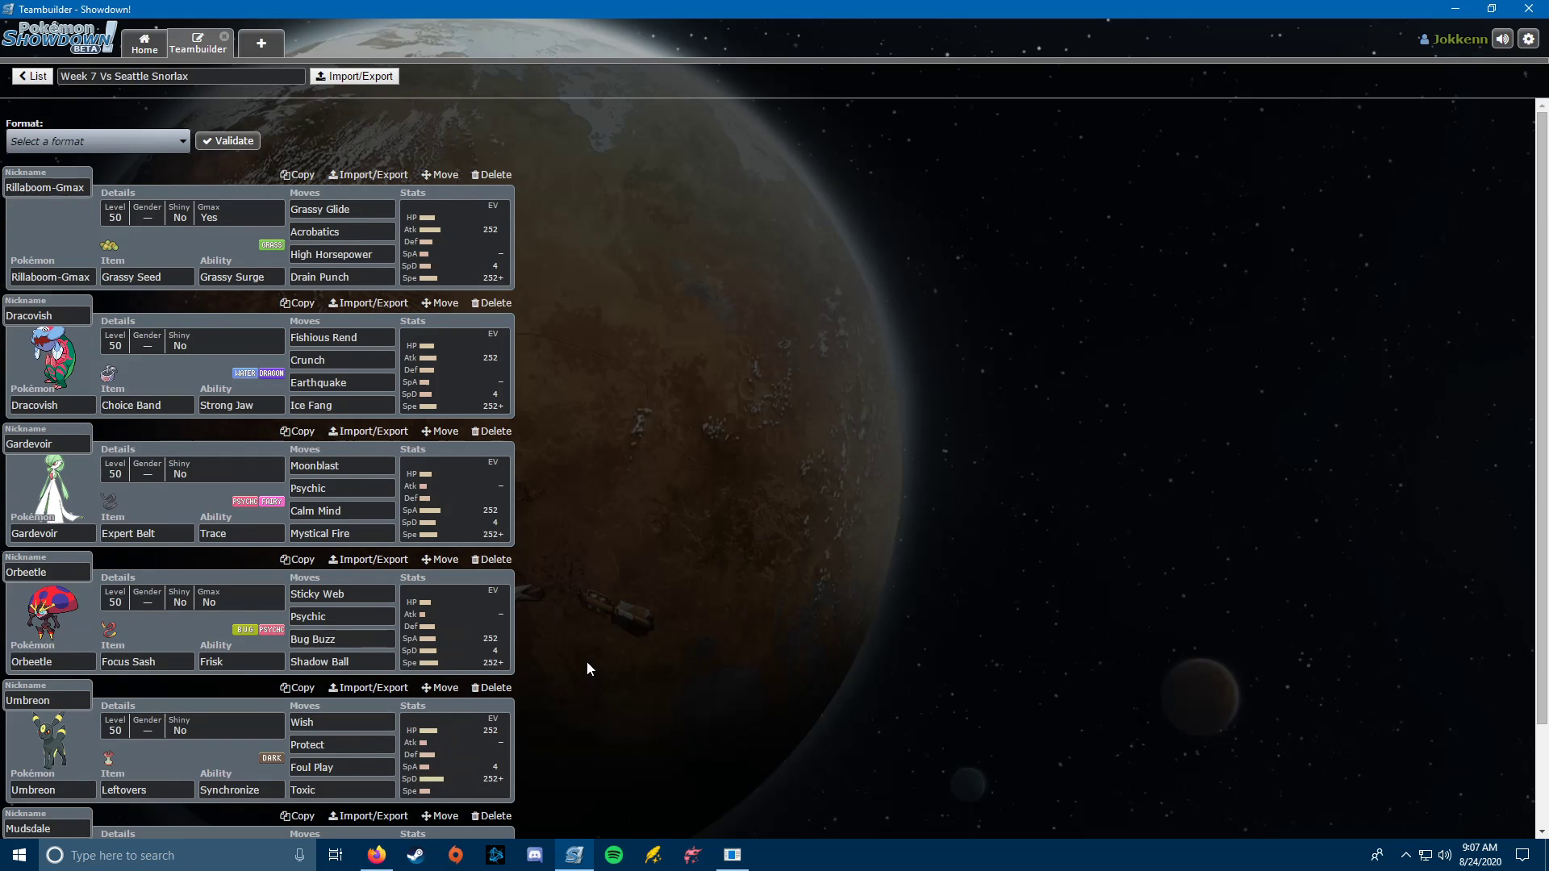
click(74, 278)
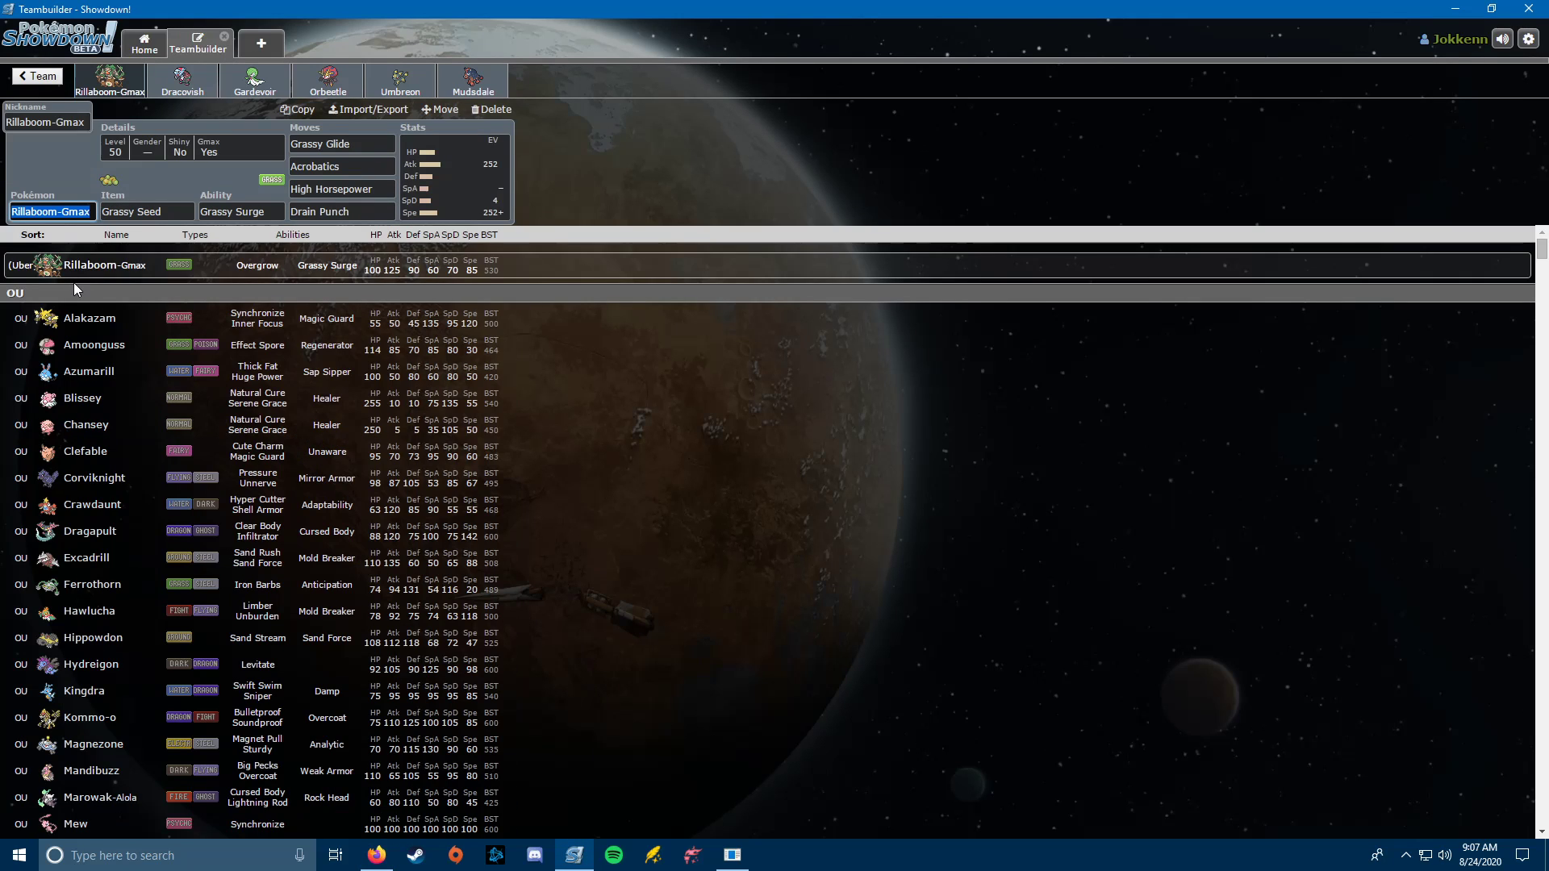
click(147, 208)
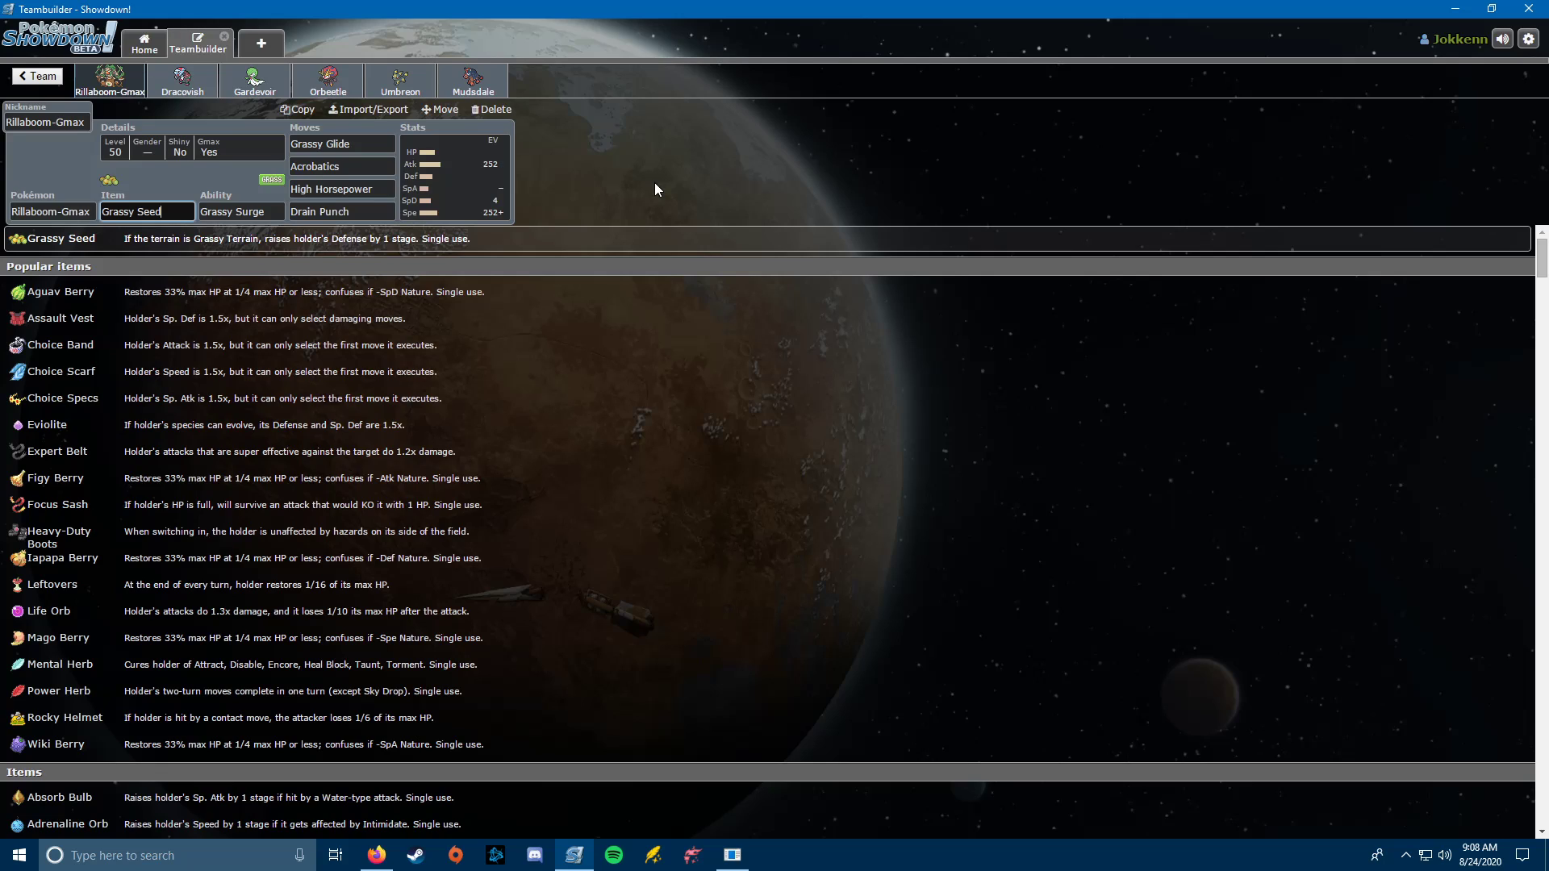
Try moving Rillaboom-Gmax's nature boost onto Attack and glance at Dracovish's set.
click(469, 183)
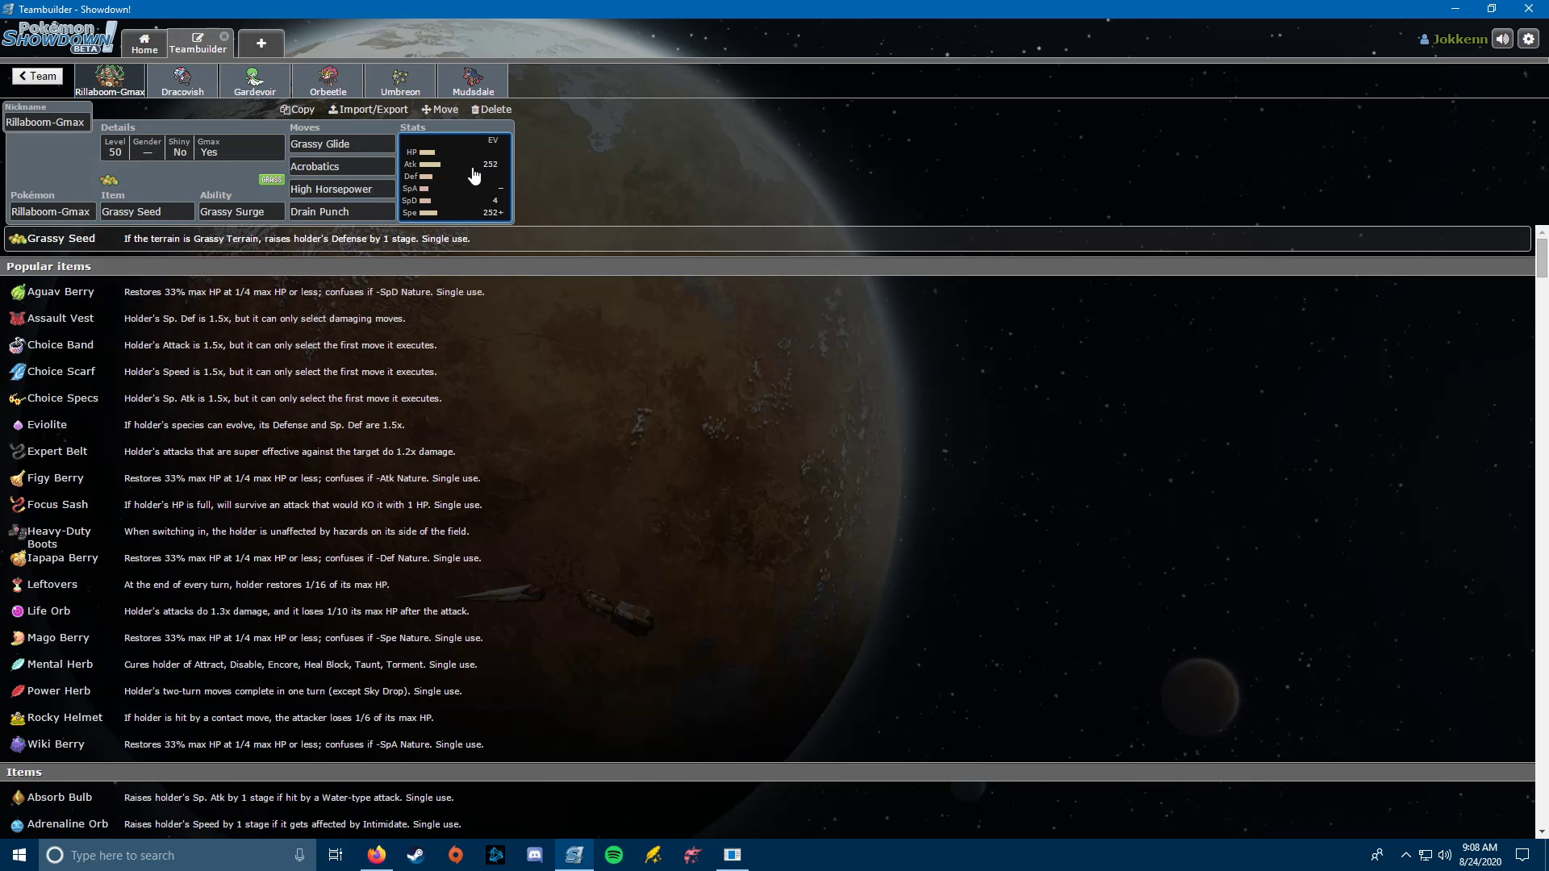
click(250, 430)
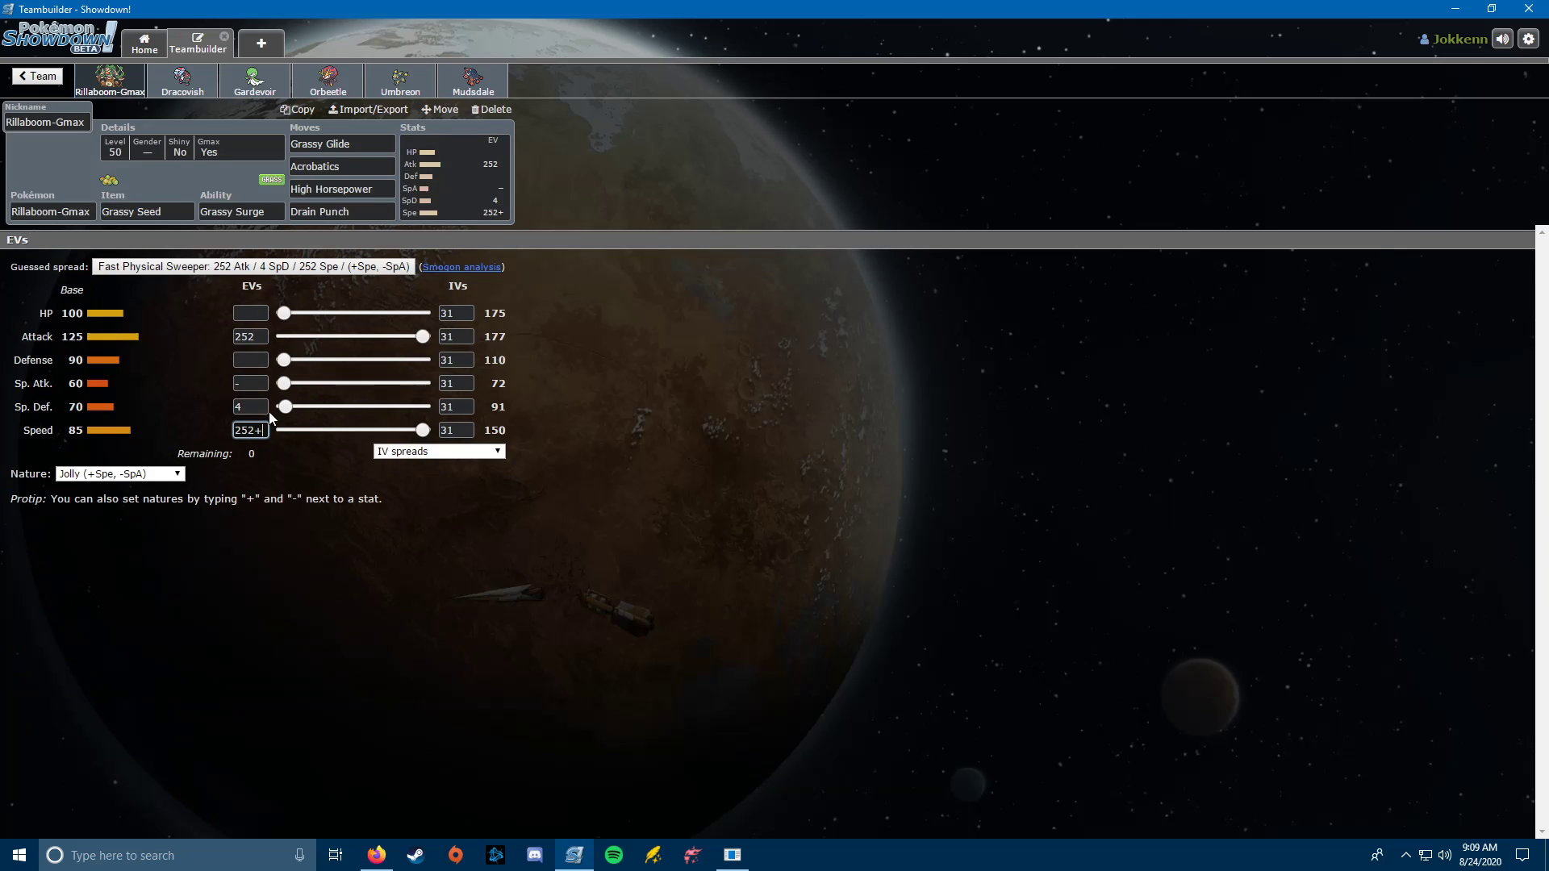
click(256, 337)
text(+)
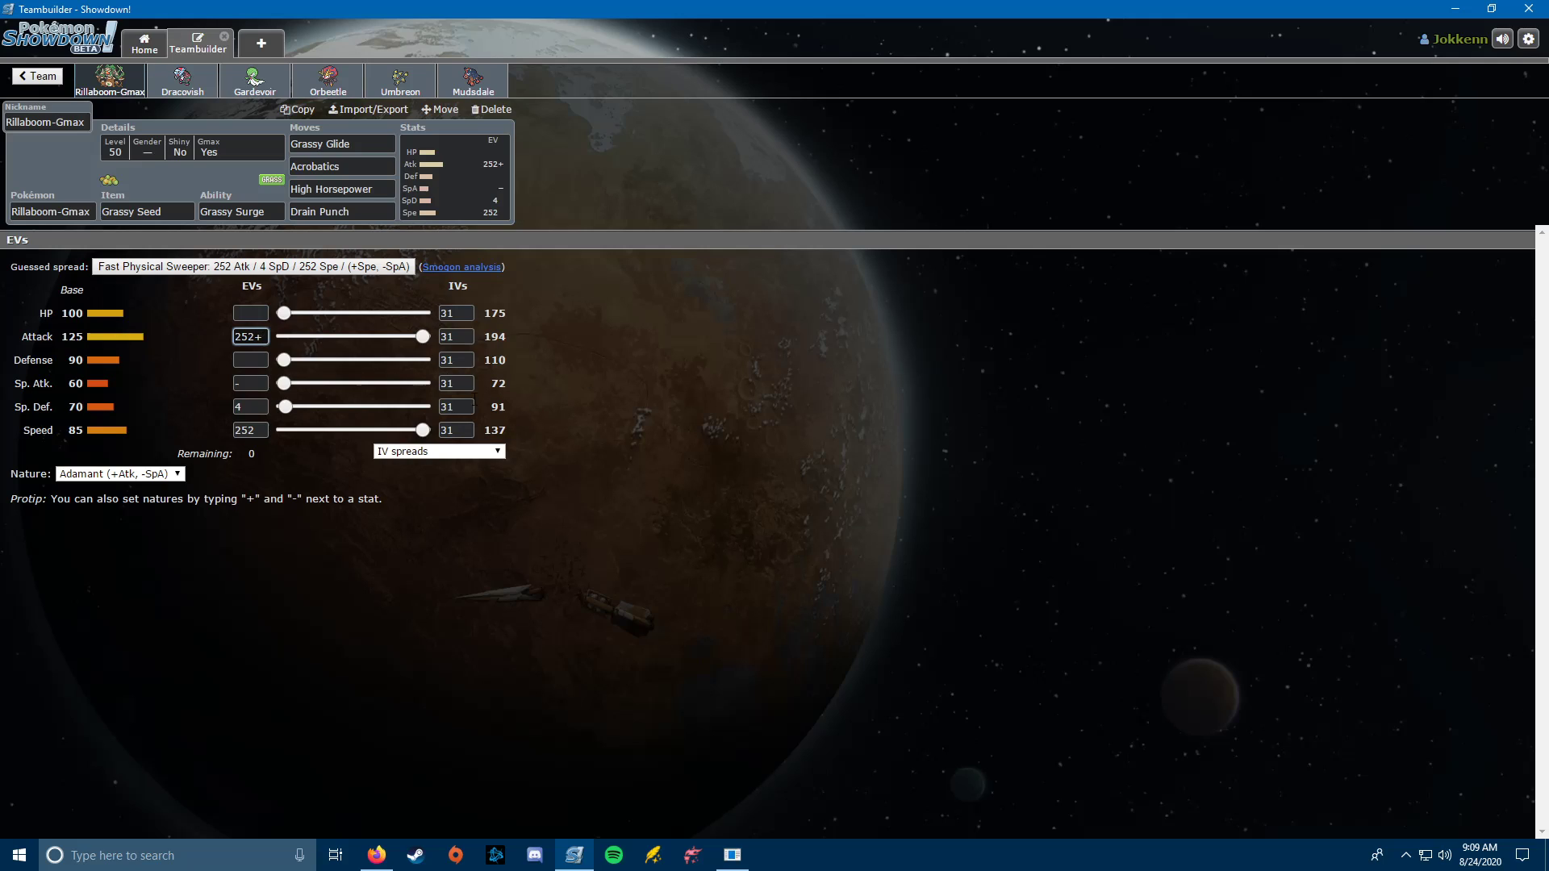
click(183, 80)
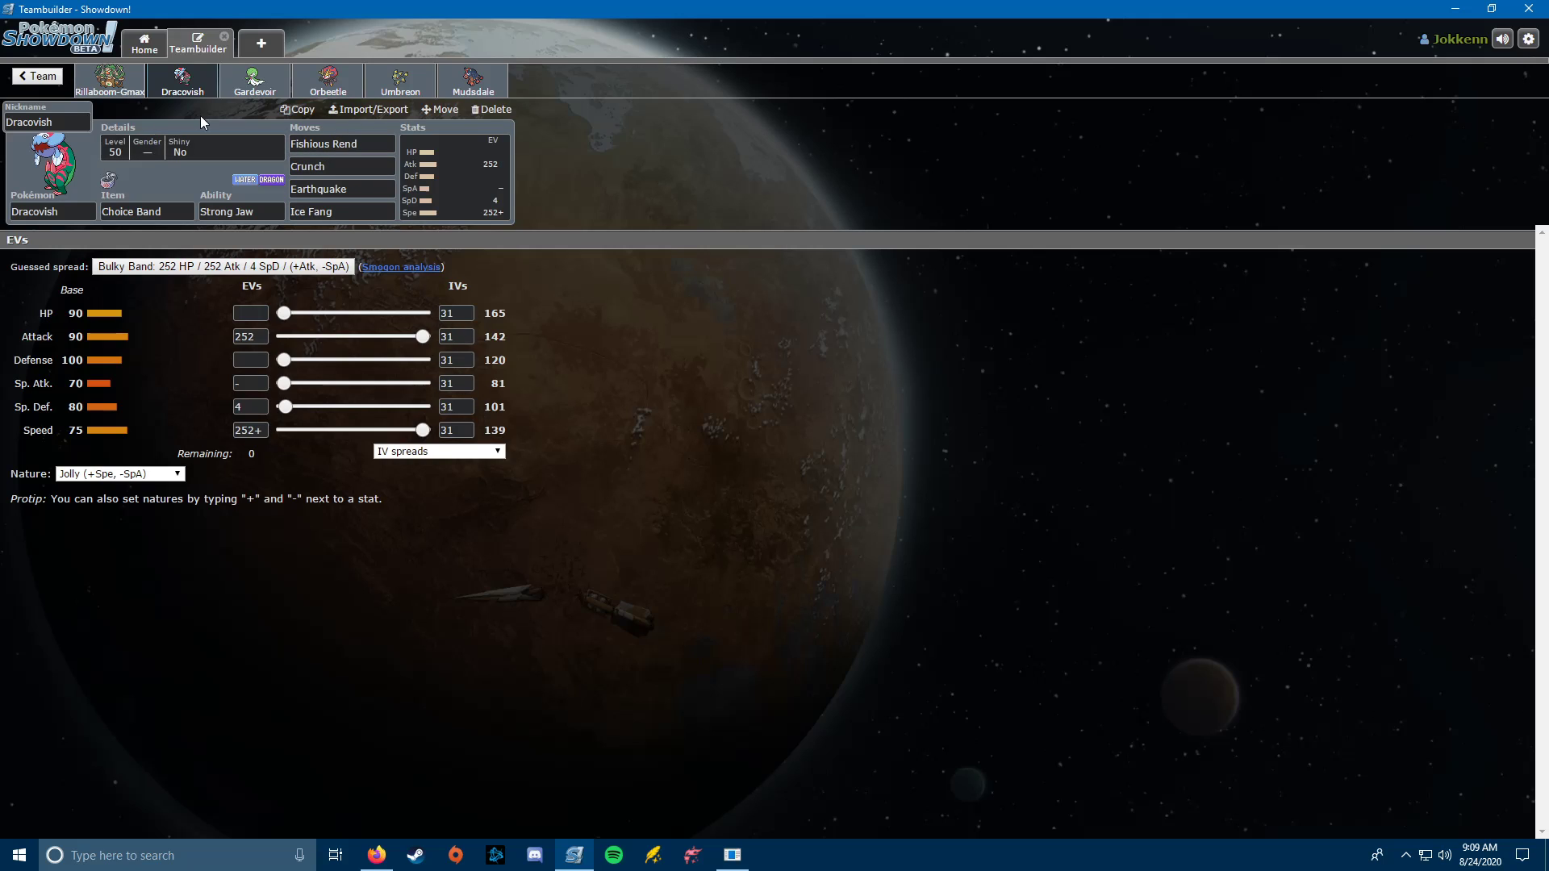
Restore Rillaboom-Gmax's Speed boost to keep it Jolly, then view Dracovish's 252 Atk / 4 SpD / 252+ Spe spread.
click(110, 81)
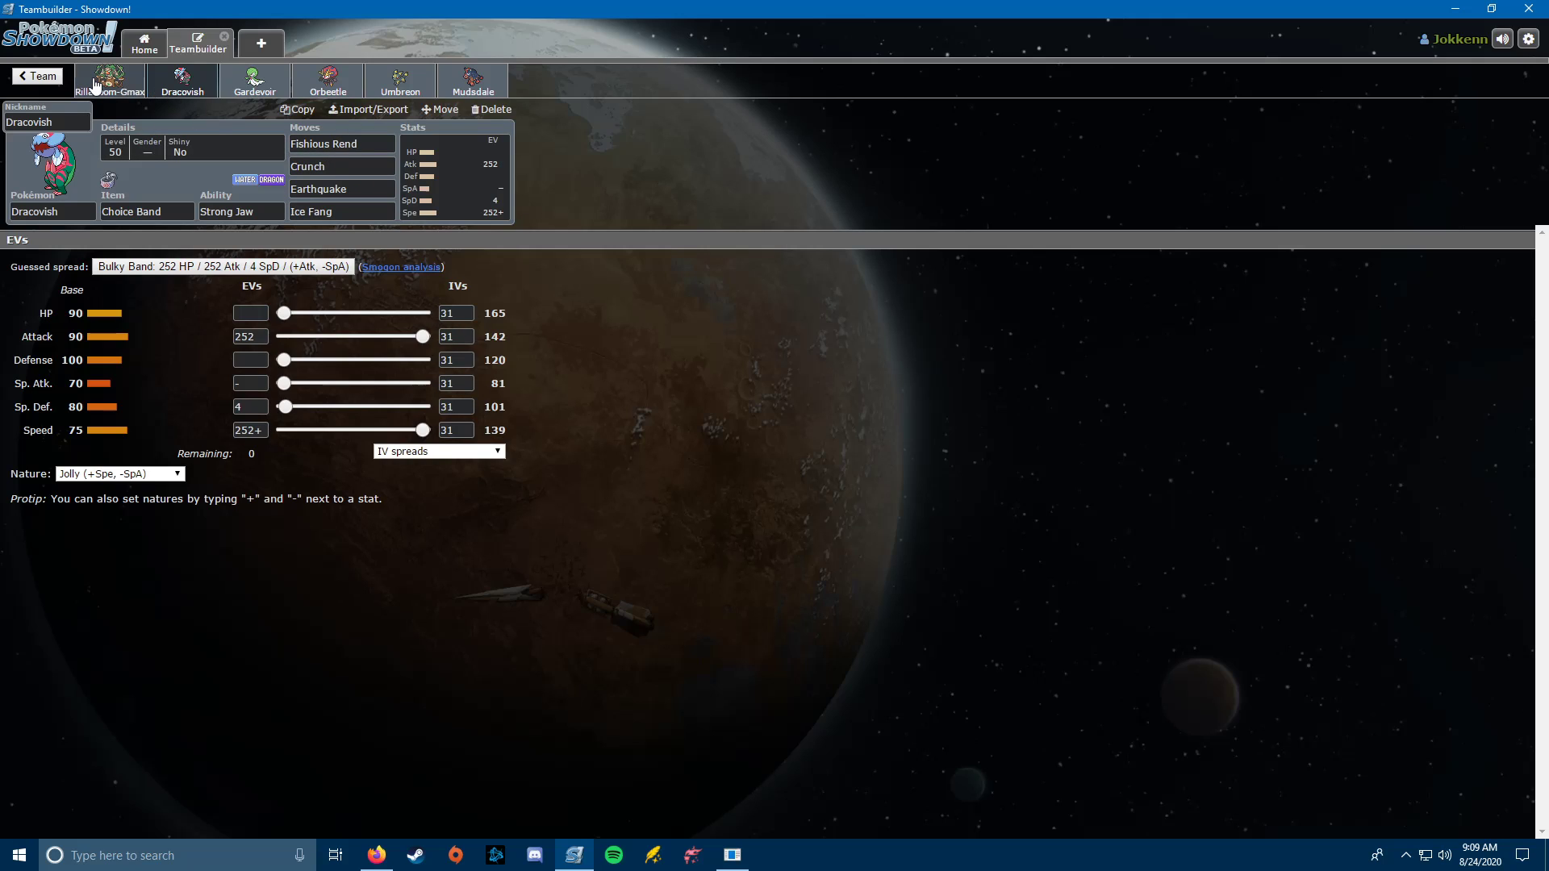
click(458, 430)
key(shift+Tab)
key(shift+Tab)
text(+)
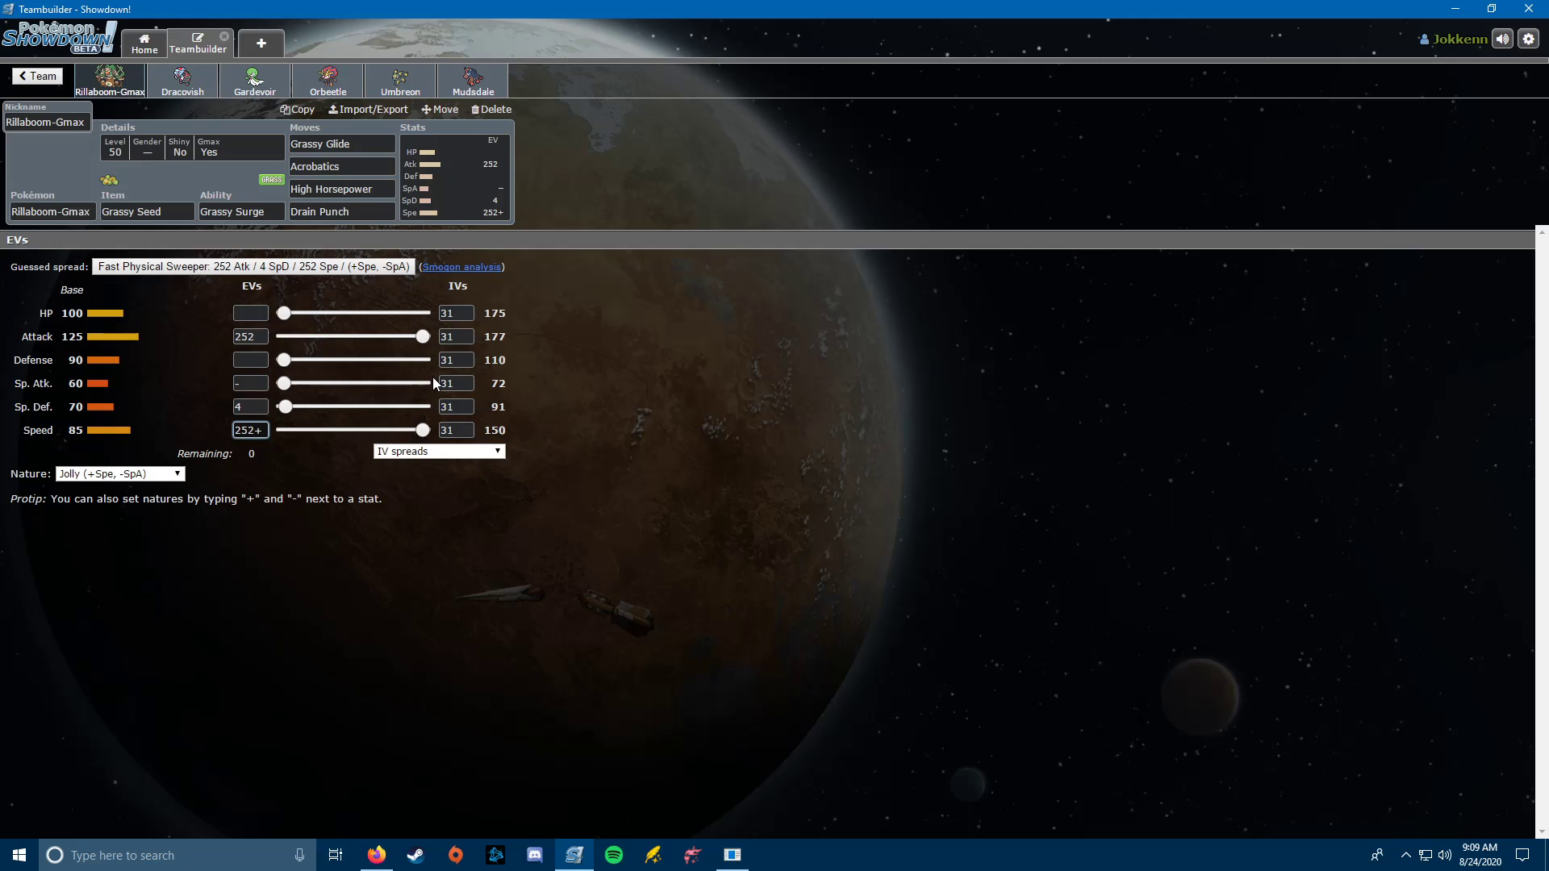
click(184, 95)
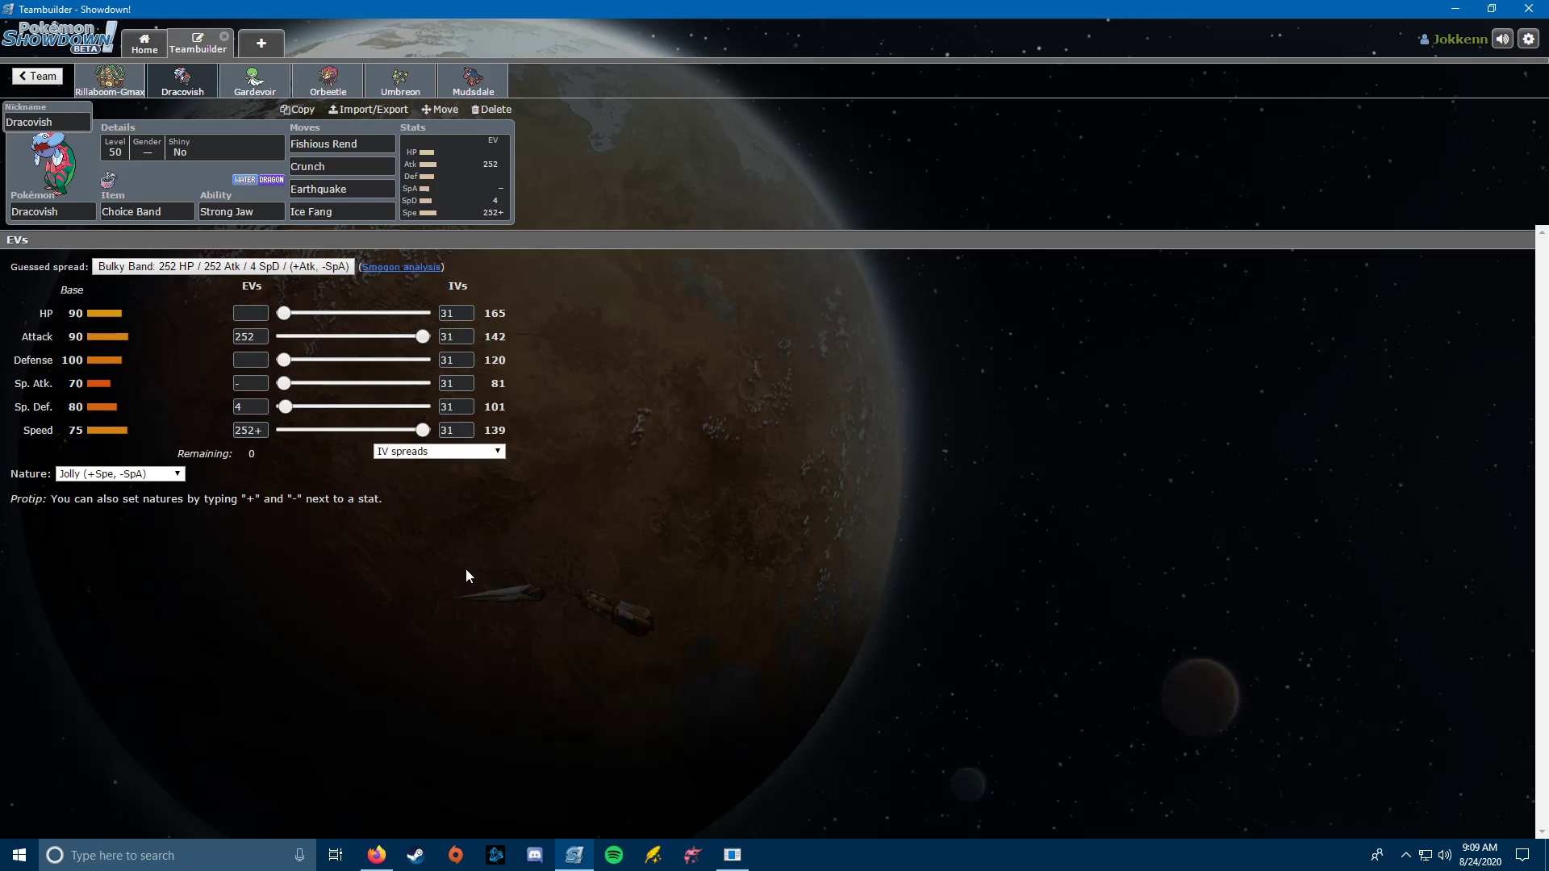
click(377, 855)
scroll(884, 684, up, 2)
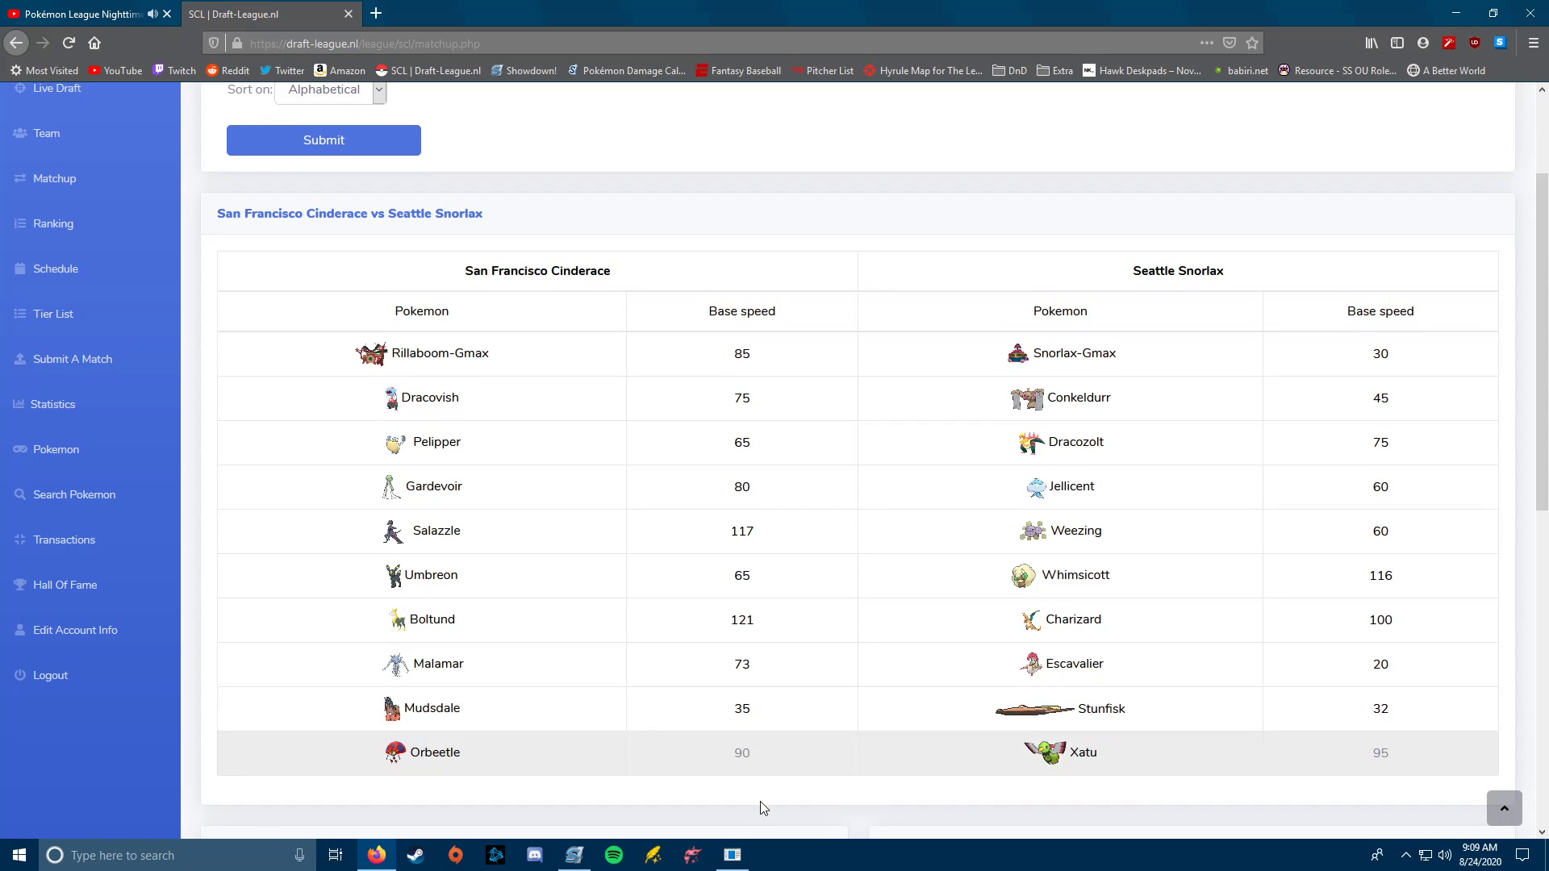
click(732, 855)
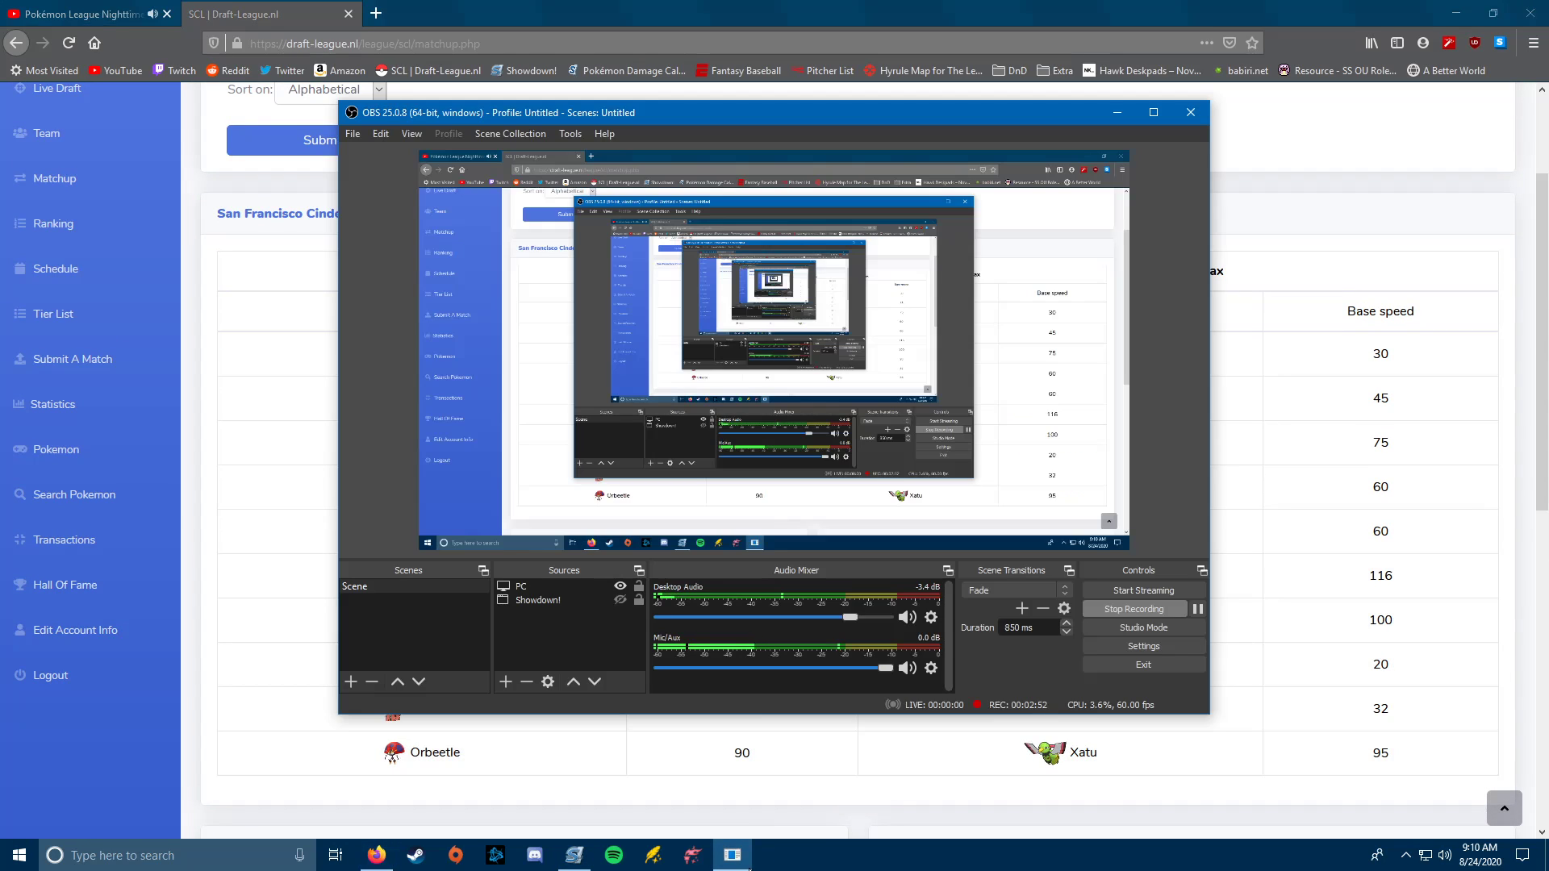
click(574, 855)
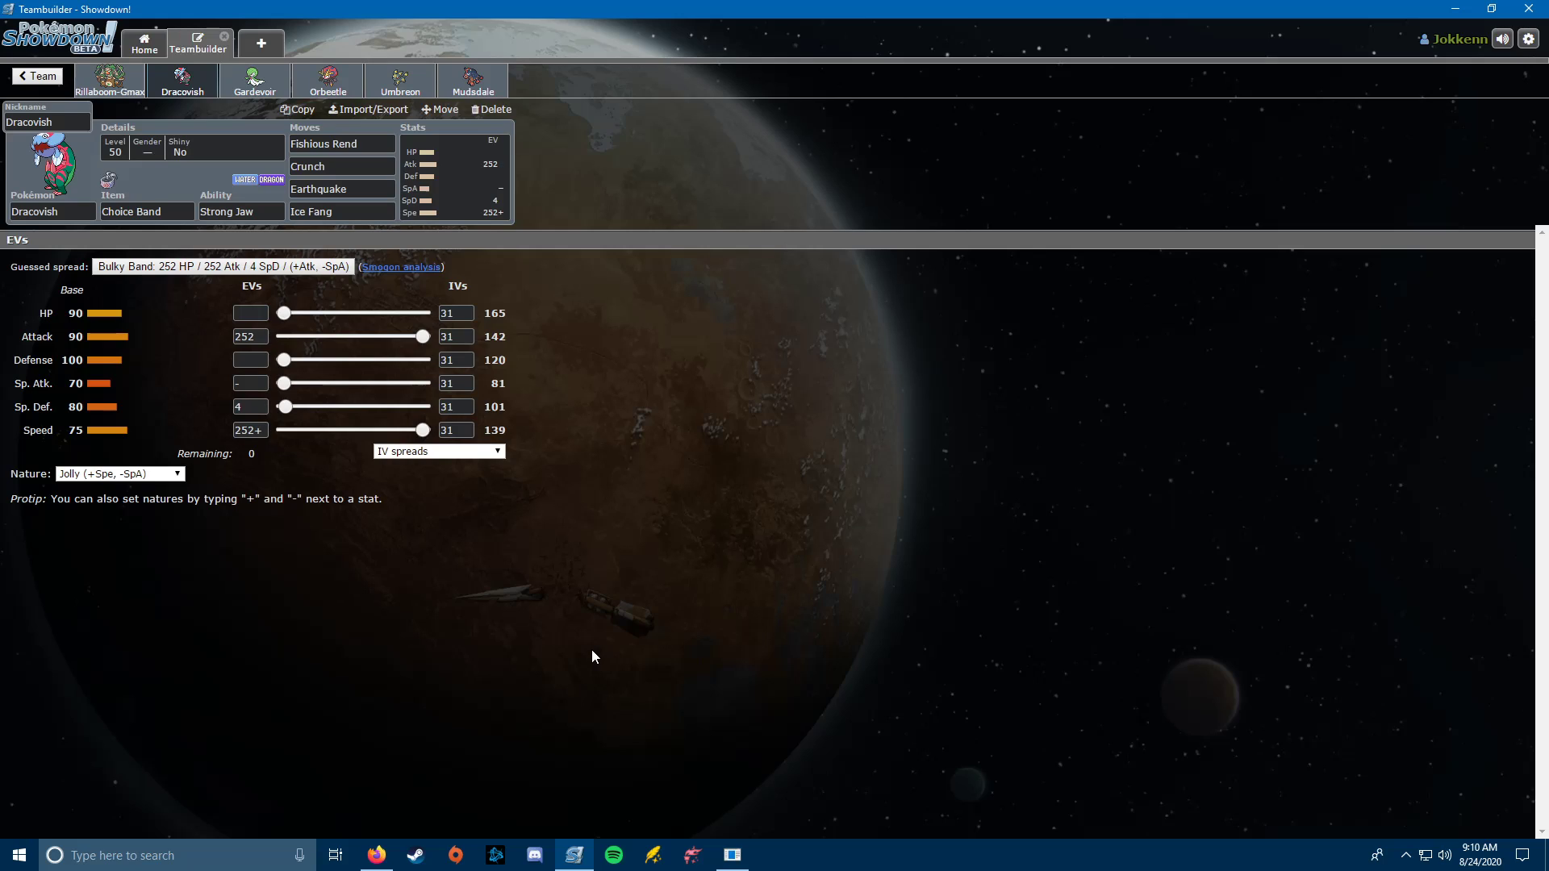
Re-apply Gardevoir's Speed boost to keep it Timid and list alternatives for Moonblast.
click(254, 80)
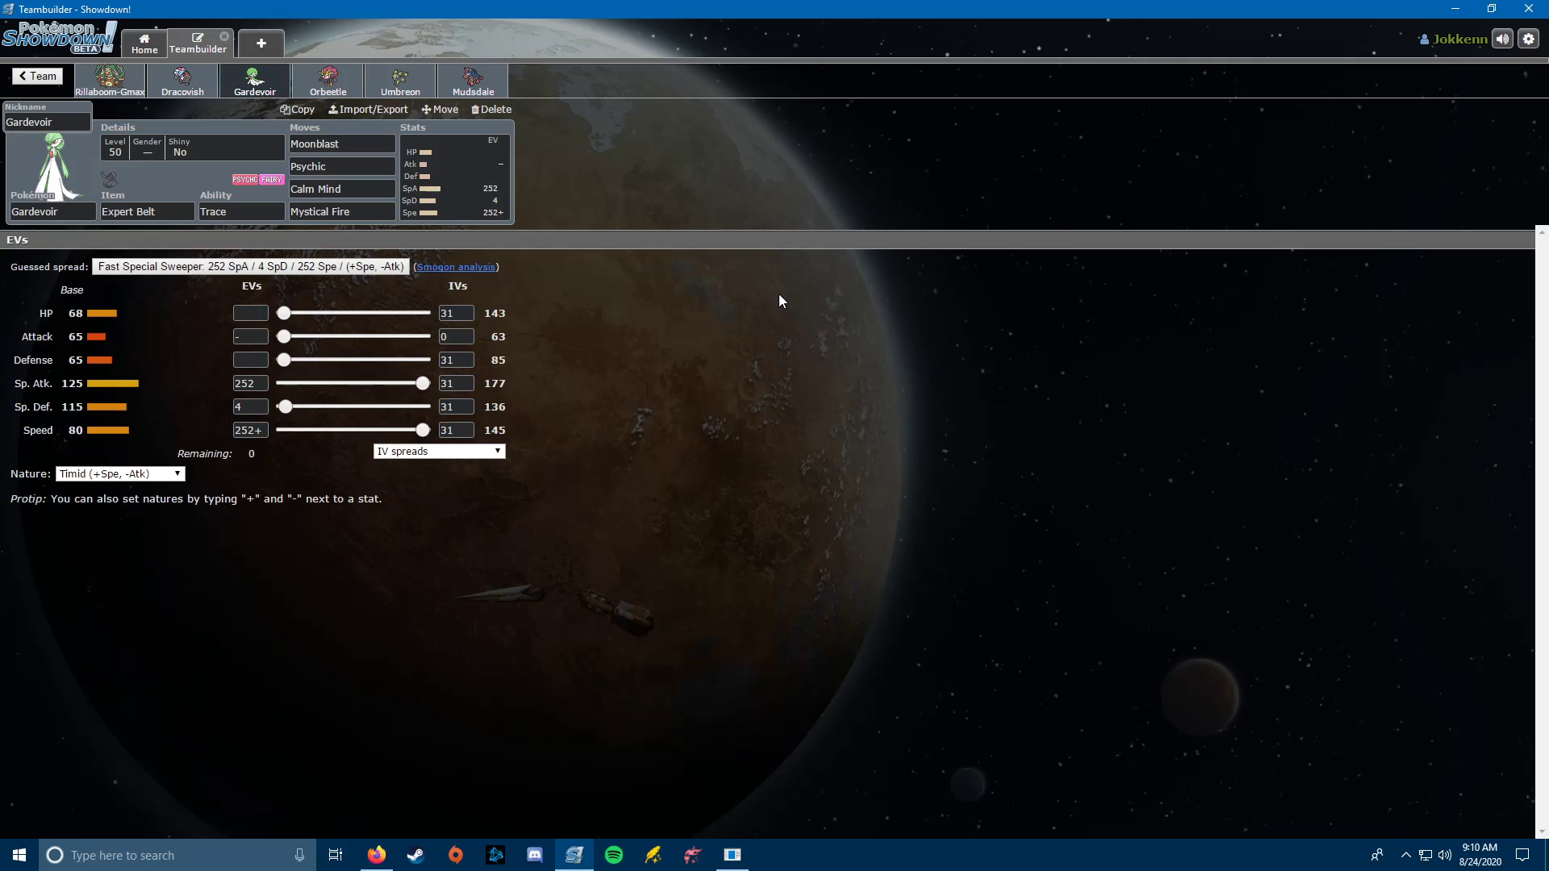
click(251, 430)
key(BackSpace)
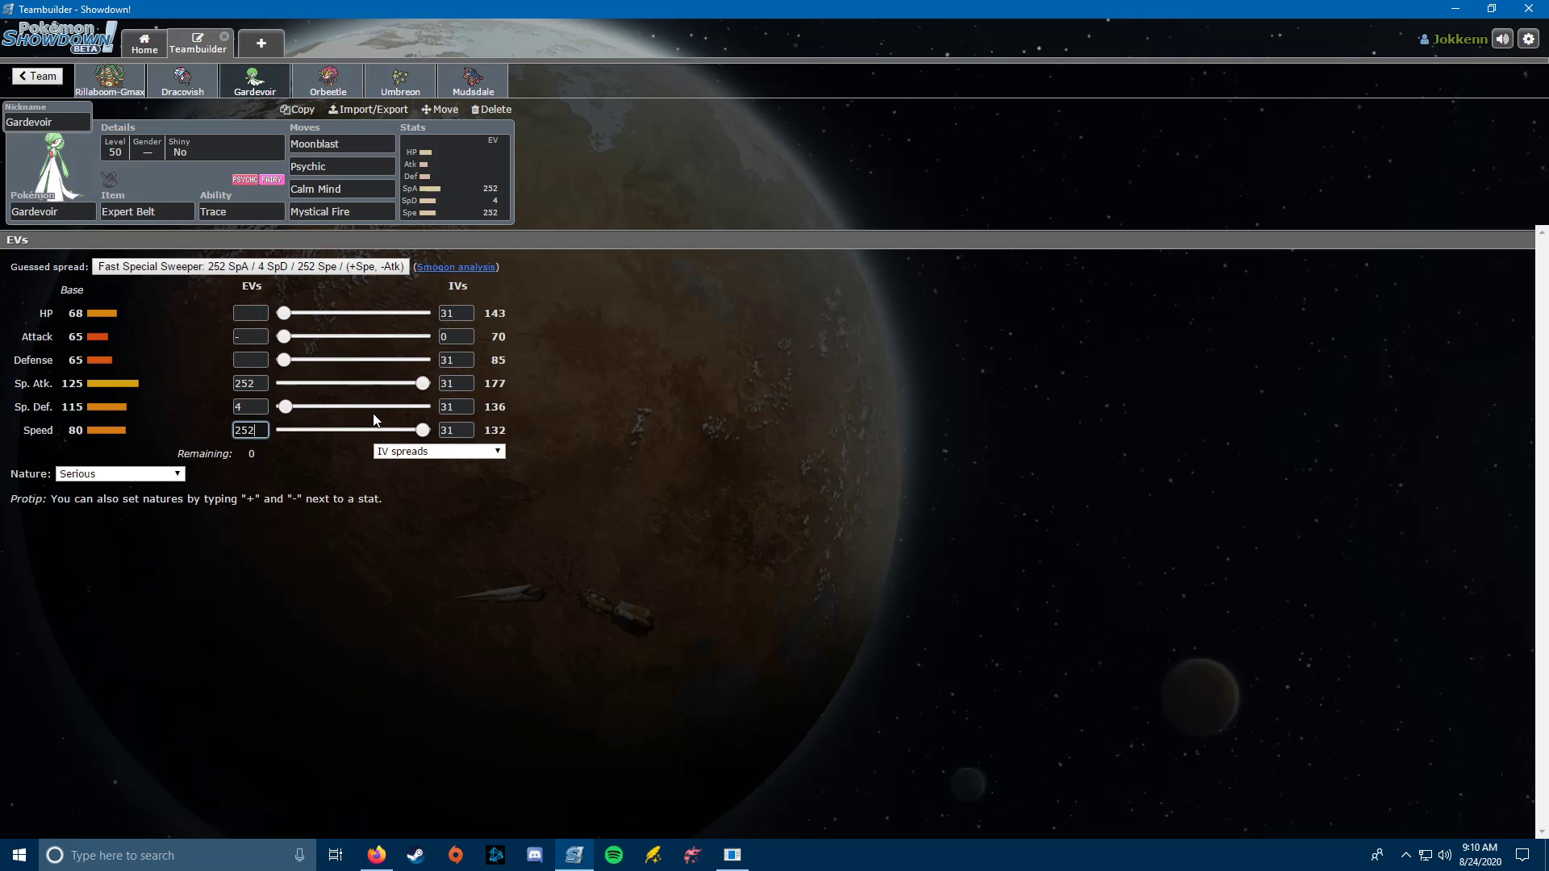
text(+)
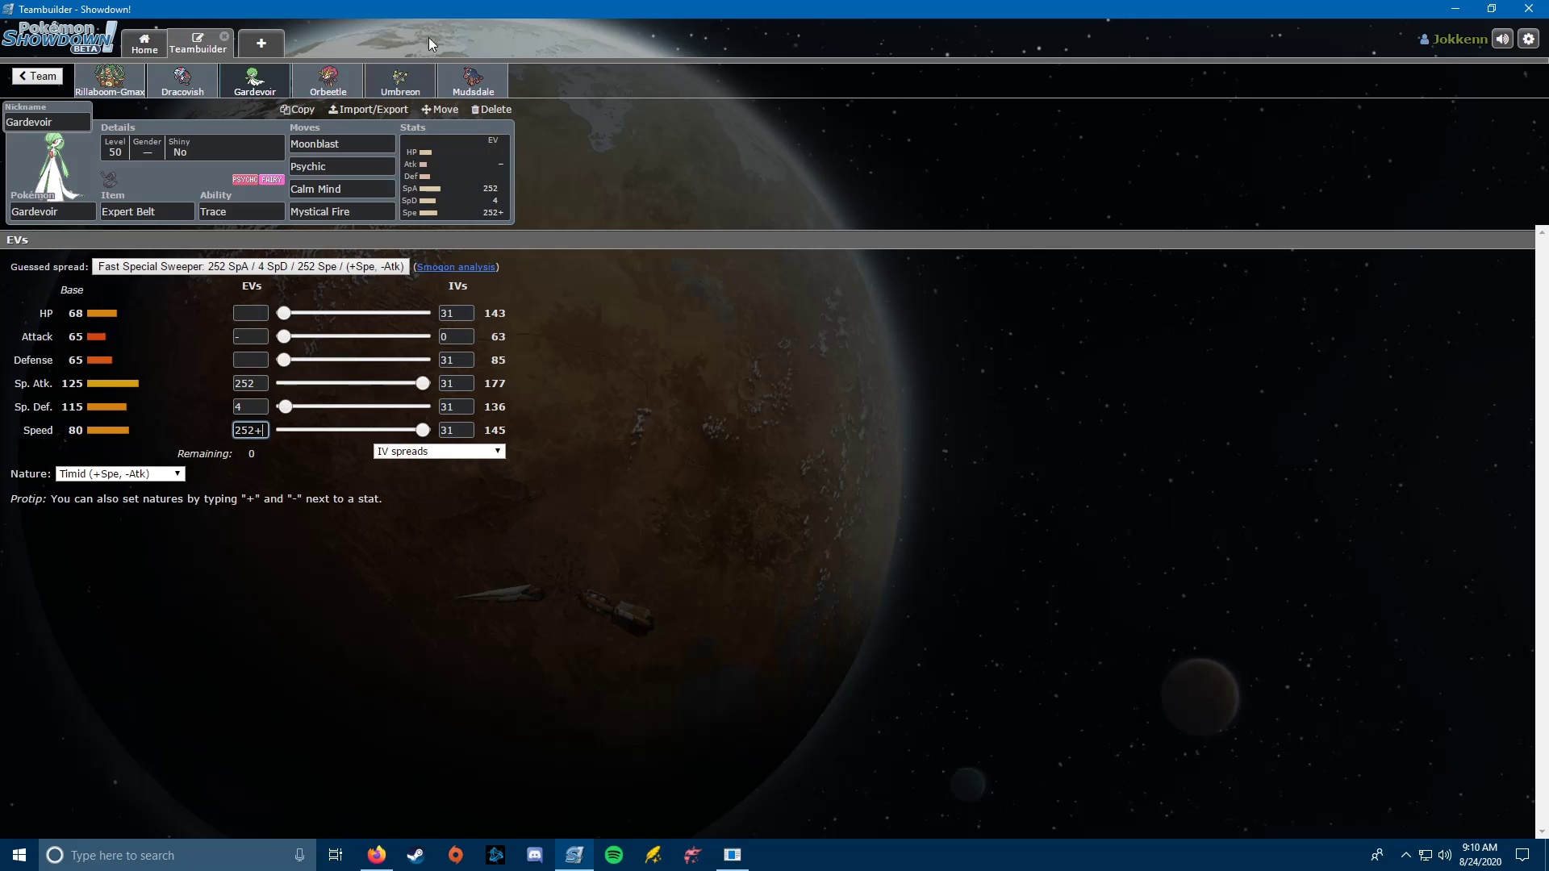
click(363, 136)
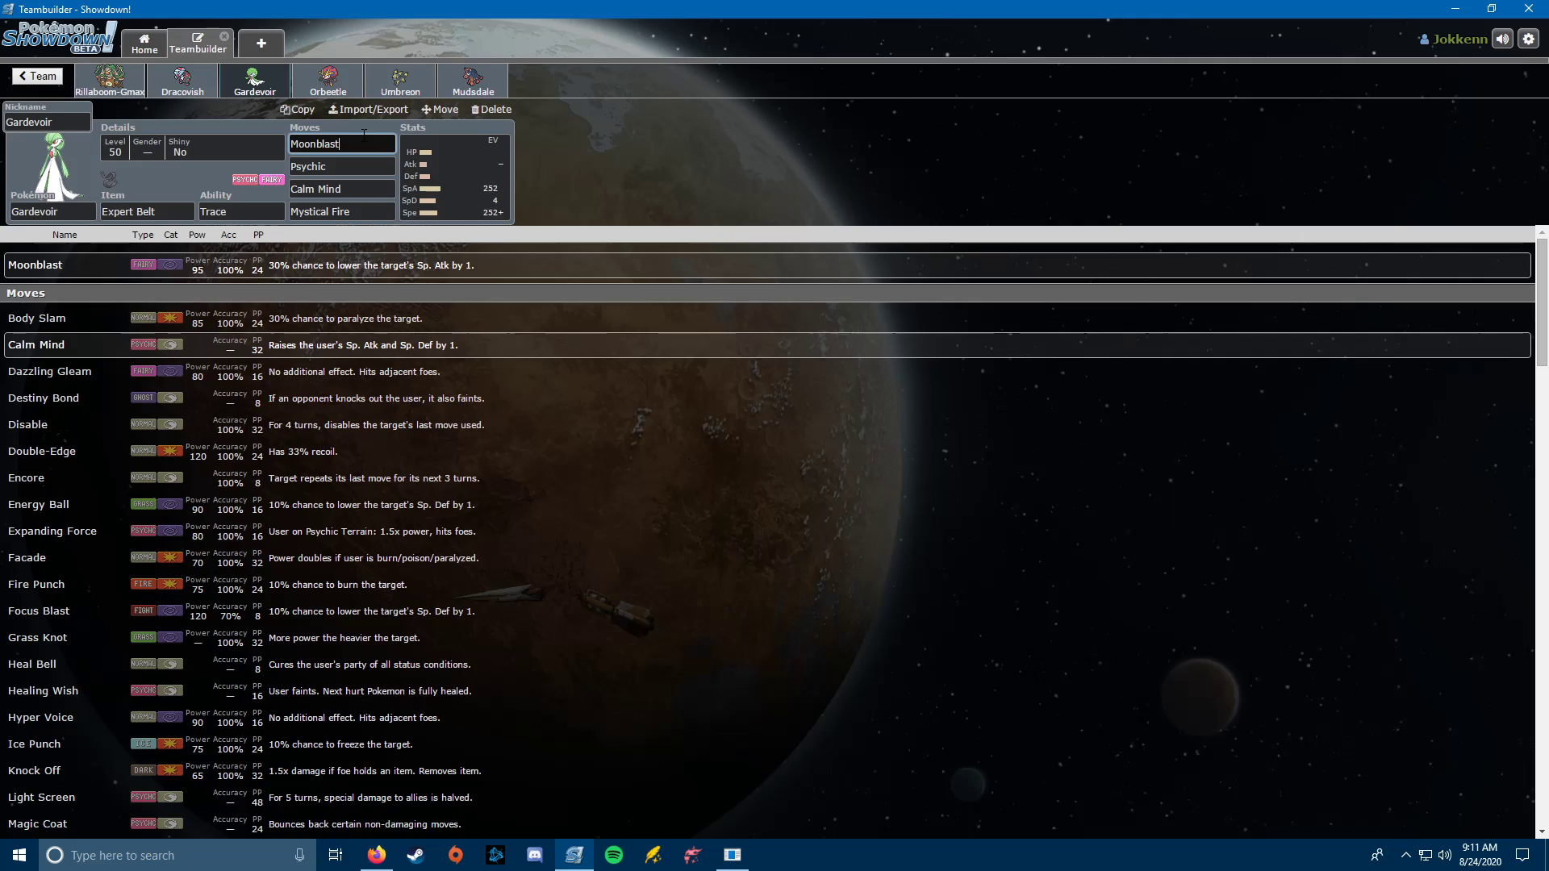
Return to Gardevoir's EV spread, then bring up the Draft-League matchup page in Firefox.
key(Tab)
key(Tab)
key(Tab)
key(Tab)
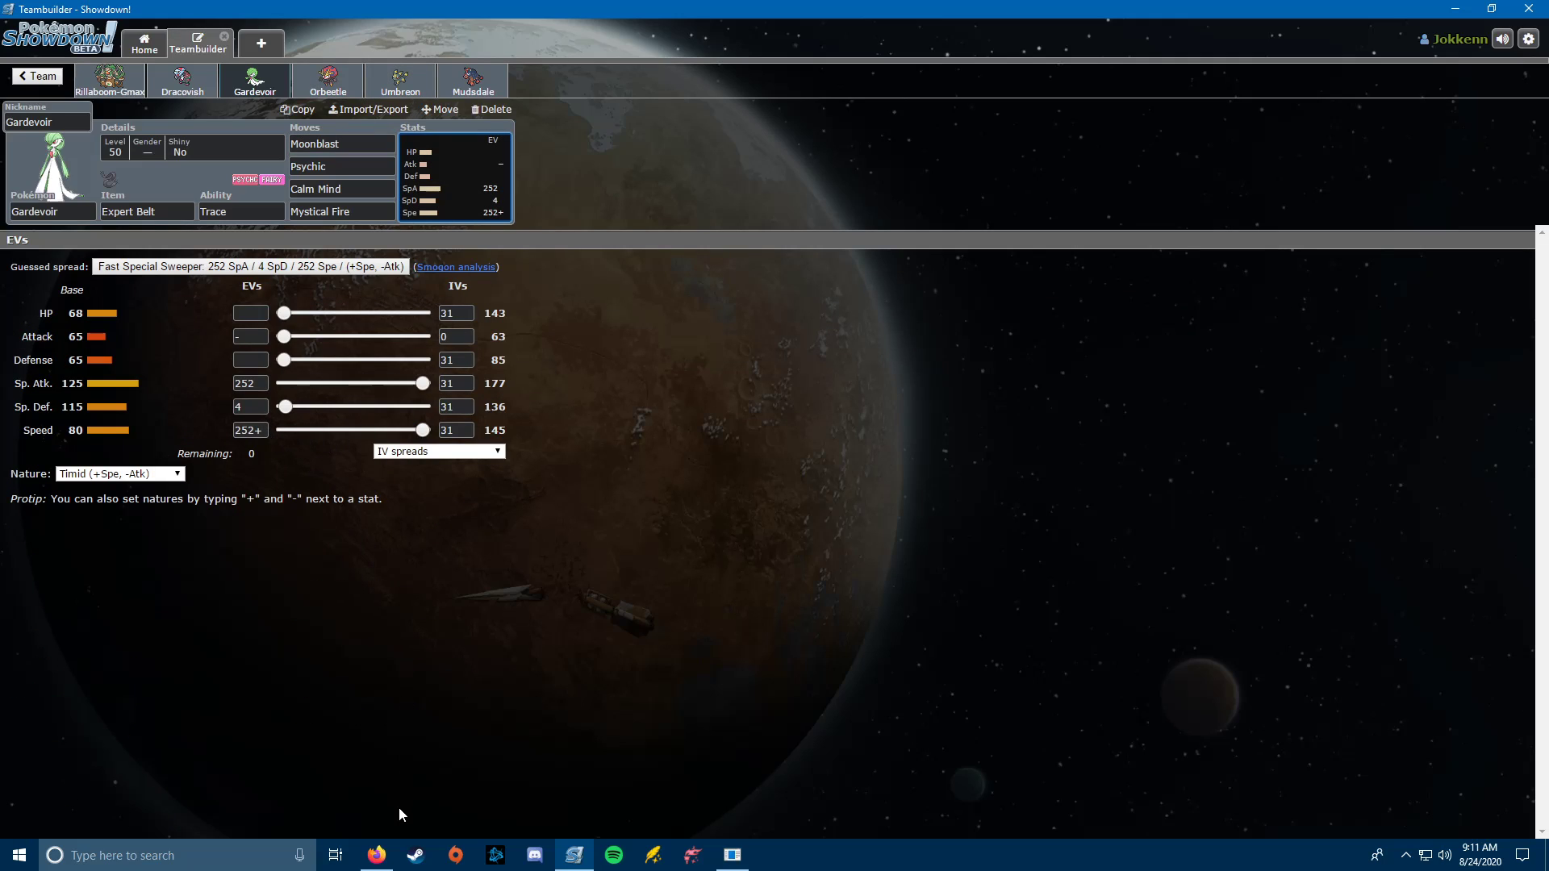
click(377, 855)
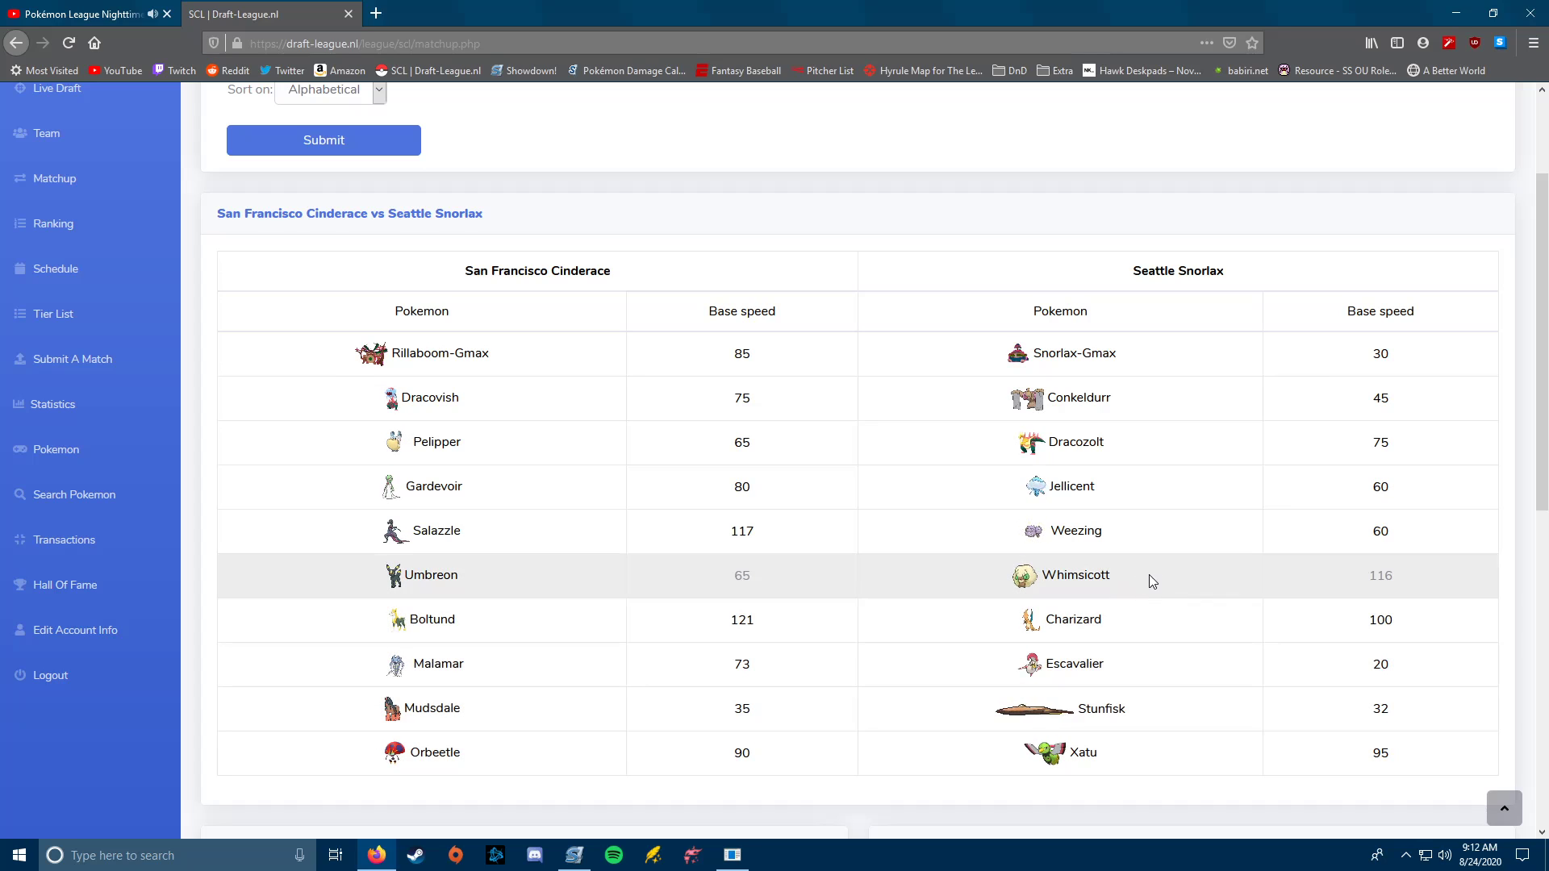
Bring Showdown Teambuilder back to the front after comparing the rosters' base speeds.
click(574, 856)
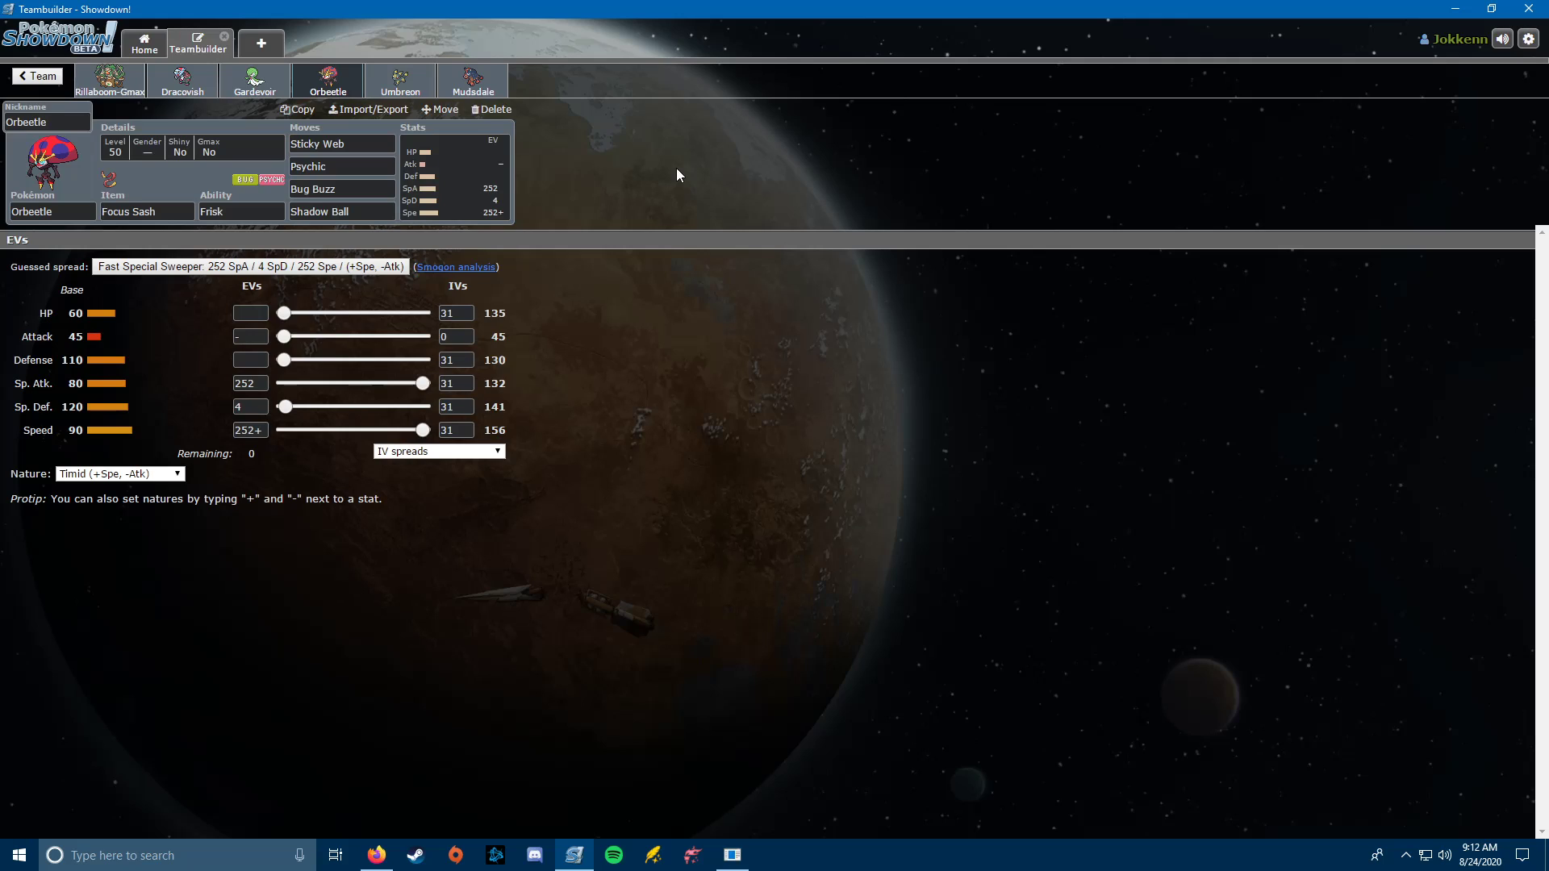
Switch back to the Draft-League base-speed comparison in Firefox.
key(alt+Tab)
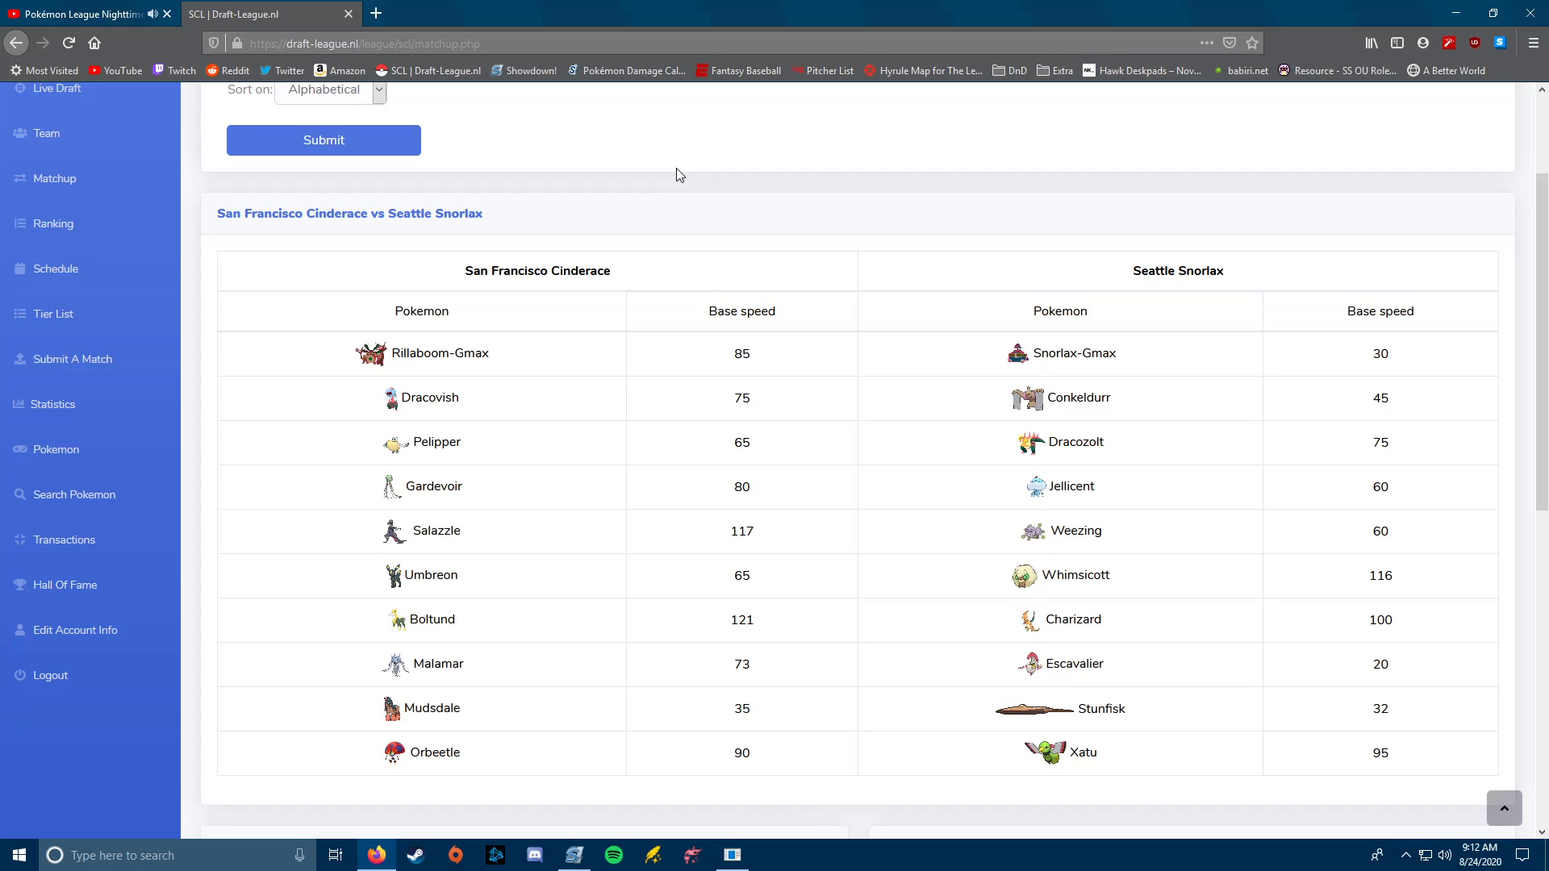
Return to Showdown Teambuilder showing Orbeetle's Timid 156-Speed spread.
key(alt+Tab)
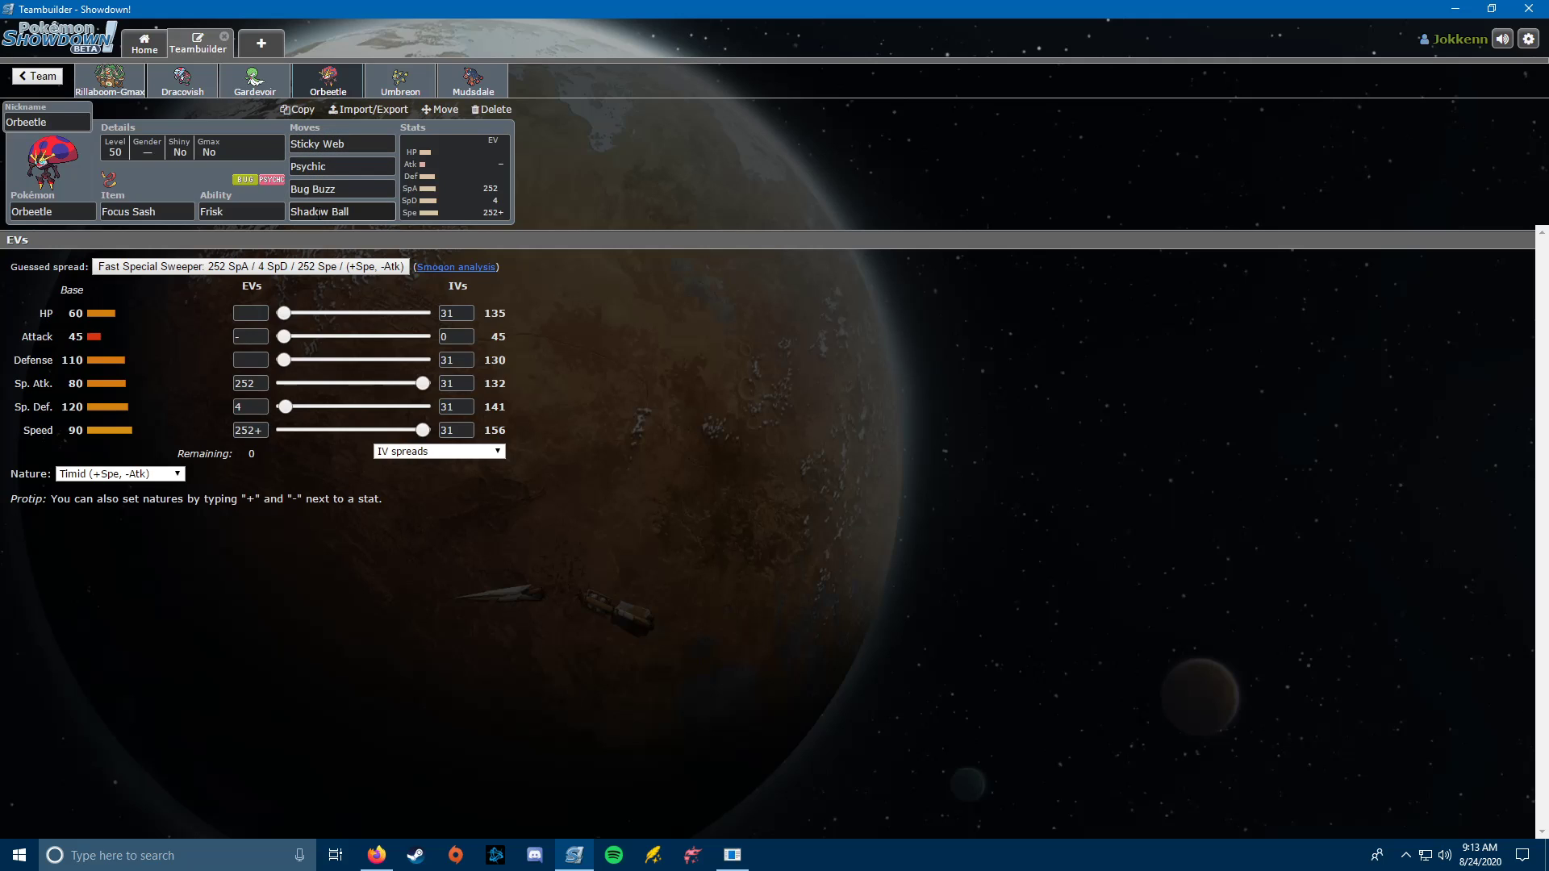
List alternative moves for Orbeetle's Shadow Ball slot.
click(355, 212)
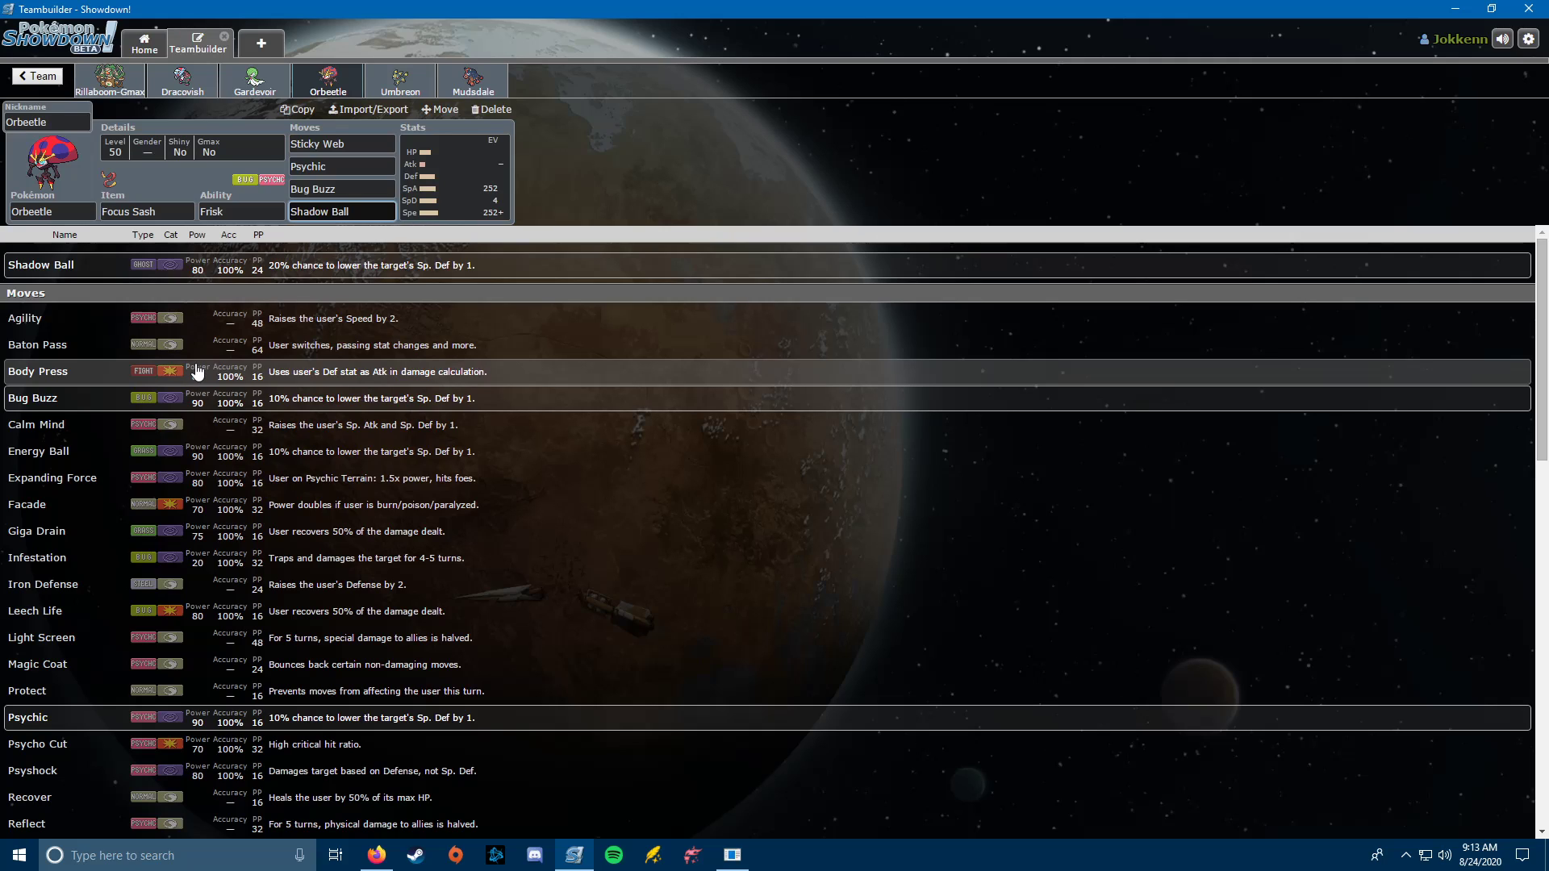
Reposition Umbreon between Gardevoir and Orbeetle in the team order.
click(426, 95)
click(440, 109)
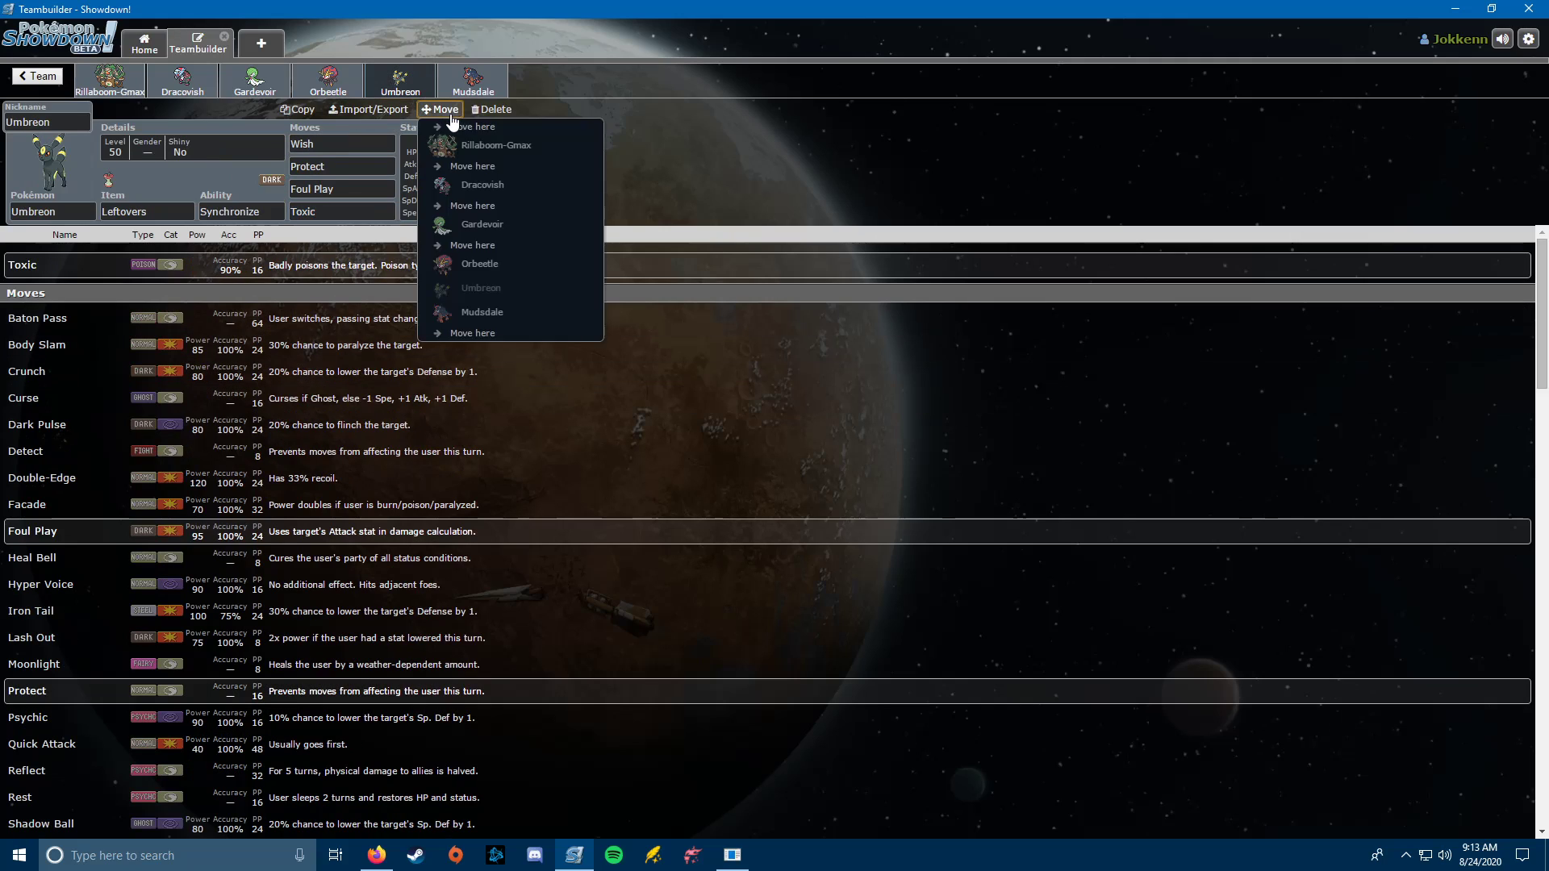
click(474, 247)
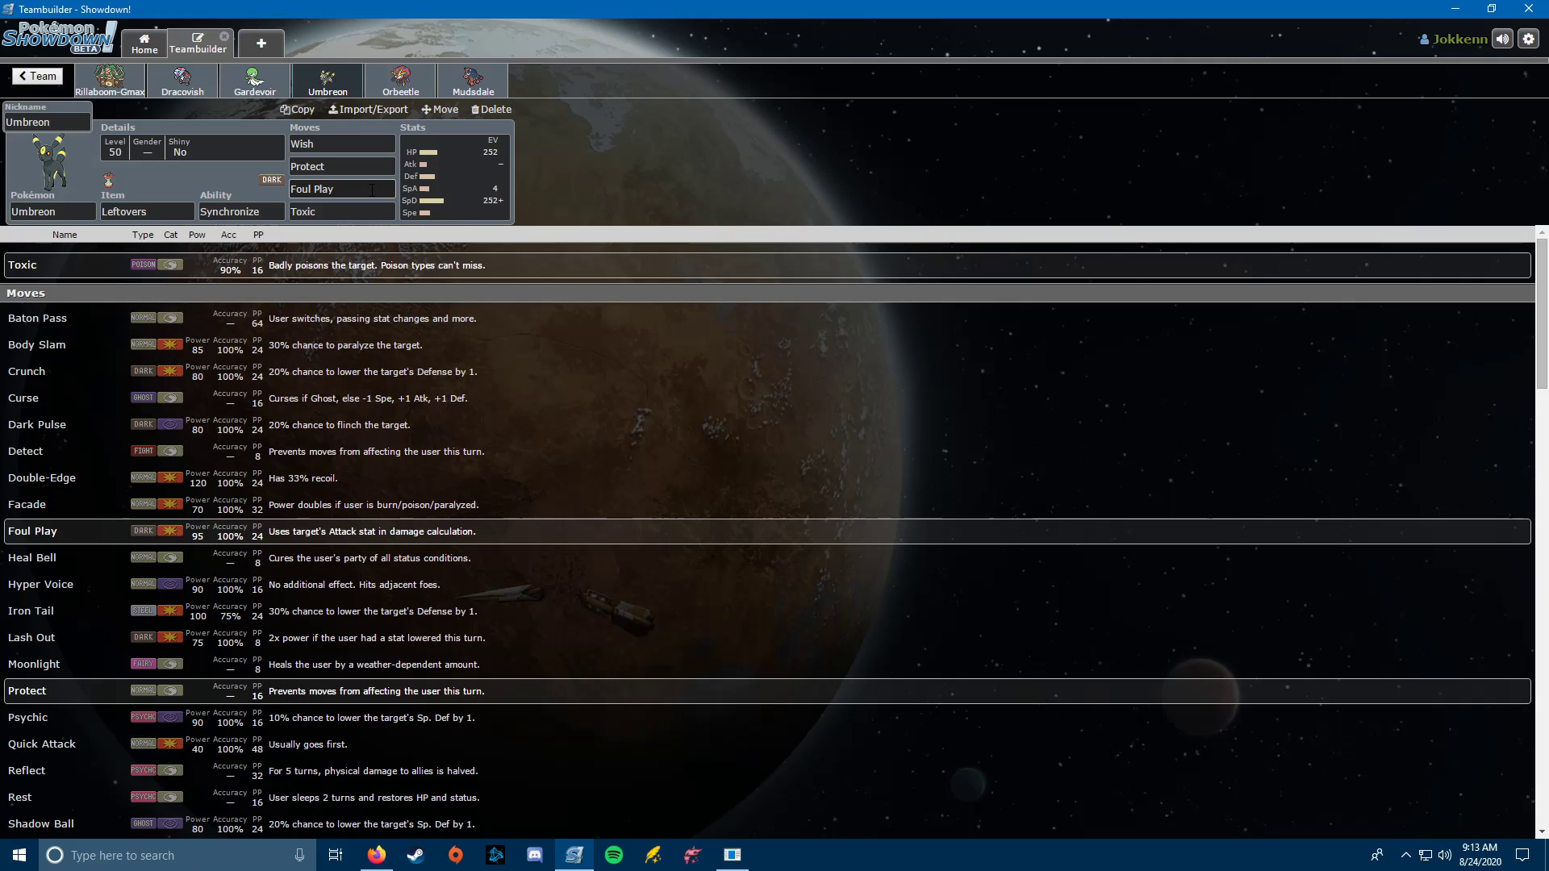
click(383, 855)
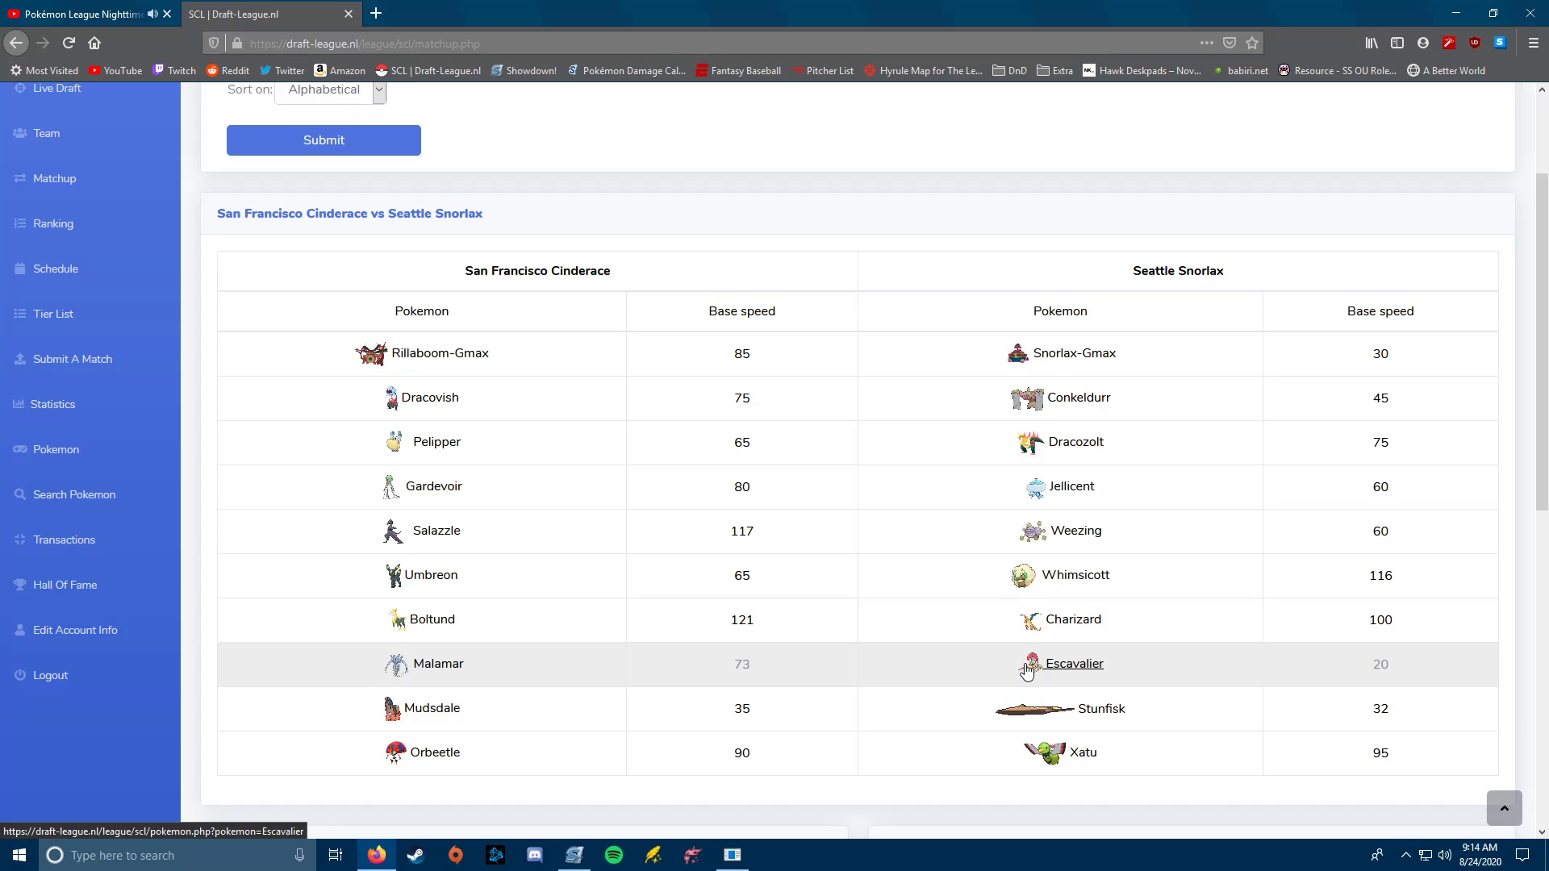
click(573, 855)
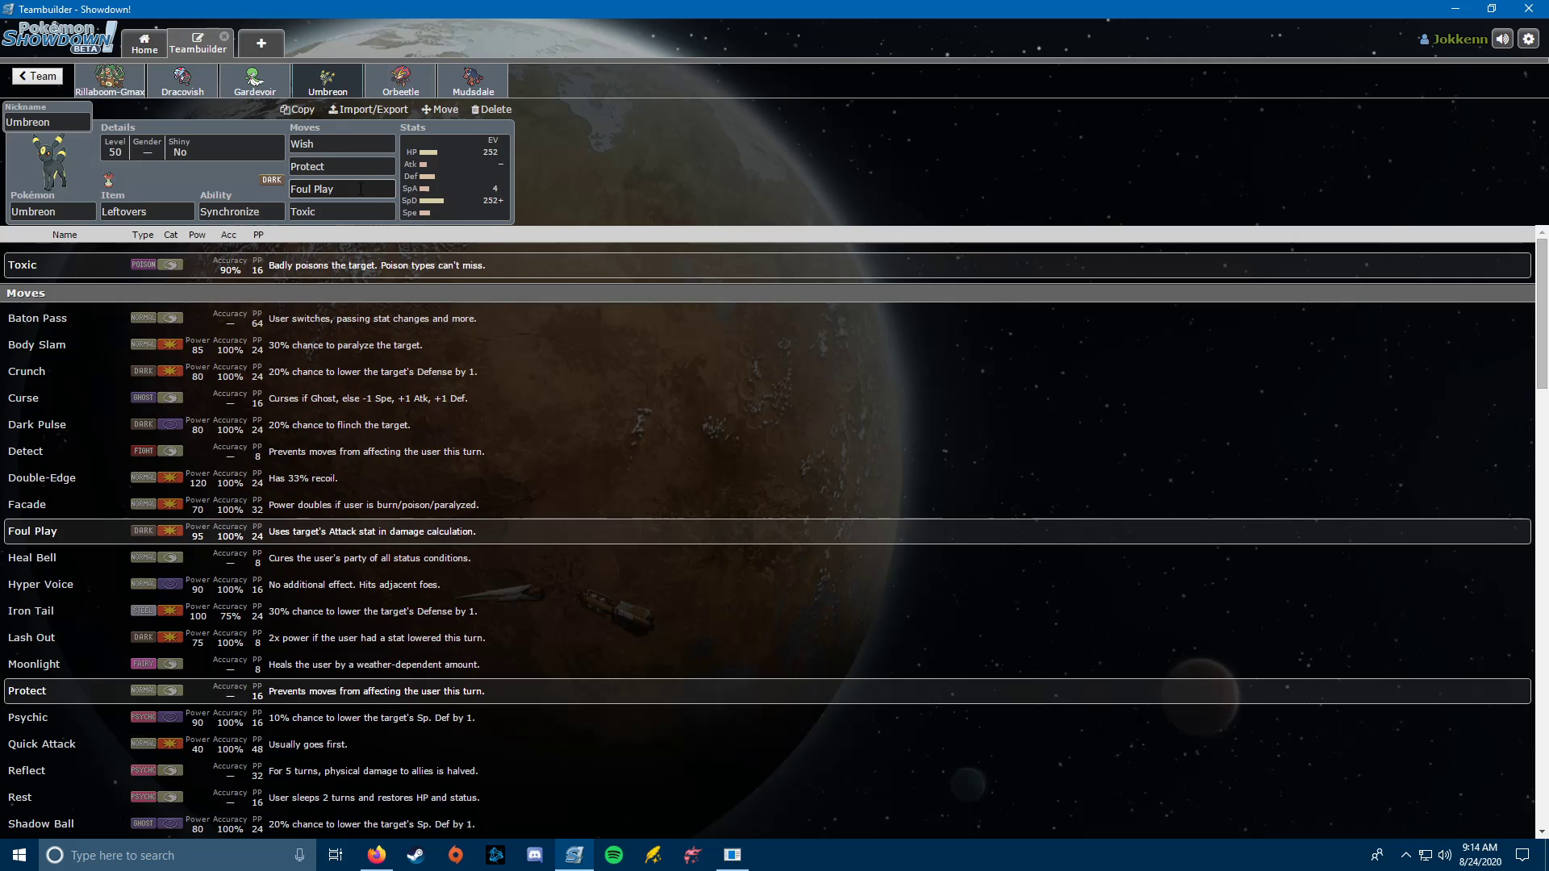
Shift Umbreon's 4 spare EVs from Sp. Atk to Defense and bring up Mudsdale's set.
click(462, 176)
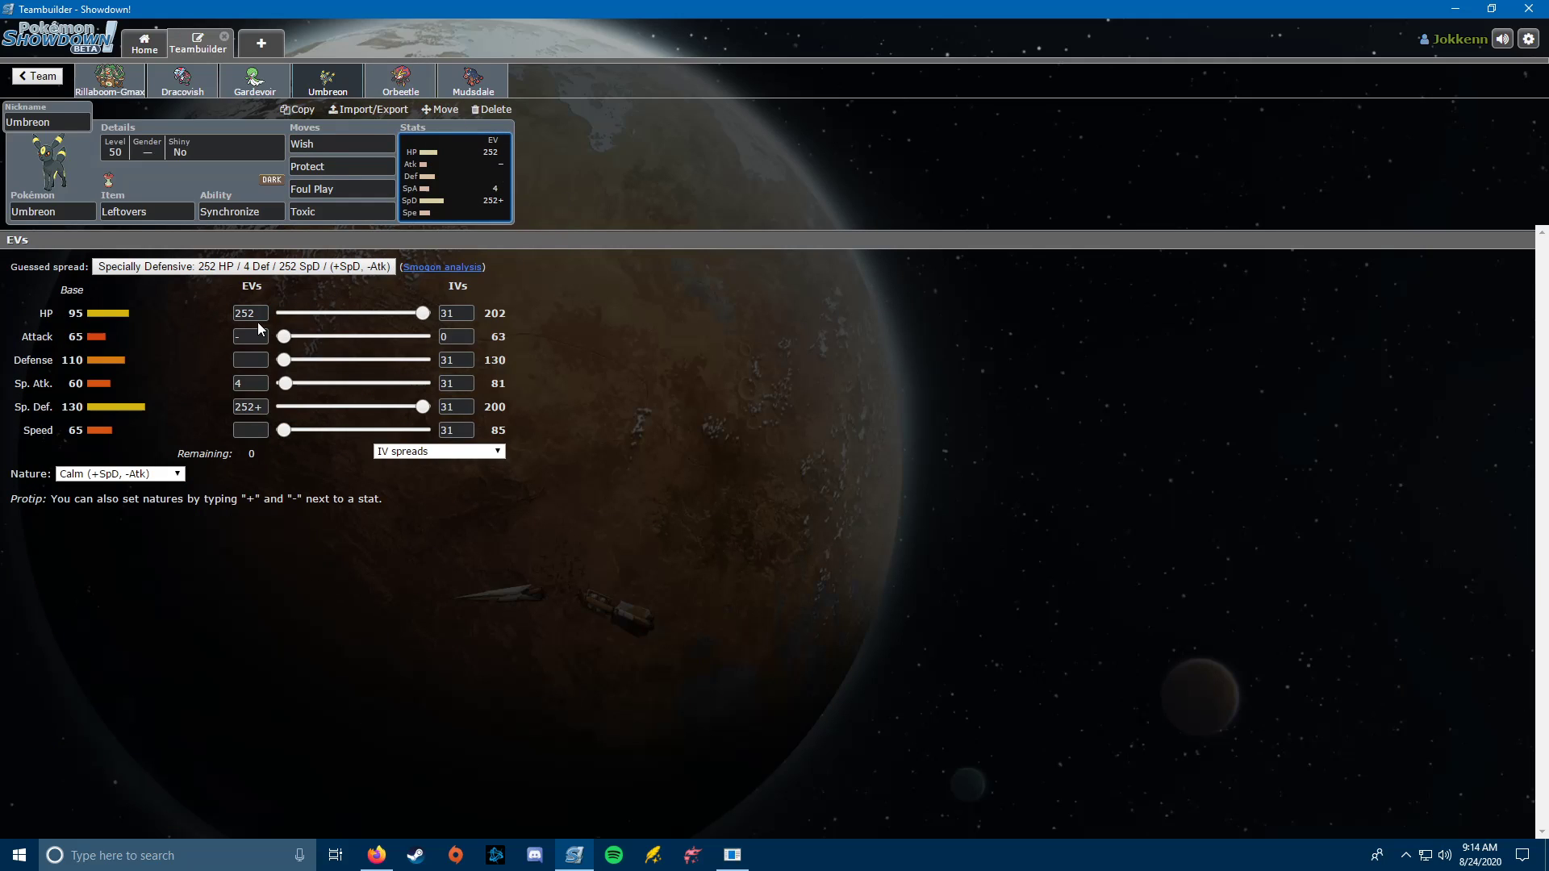
click(257, 405)
click(252, 380)
click(257, 385)
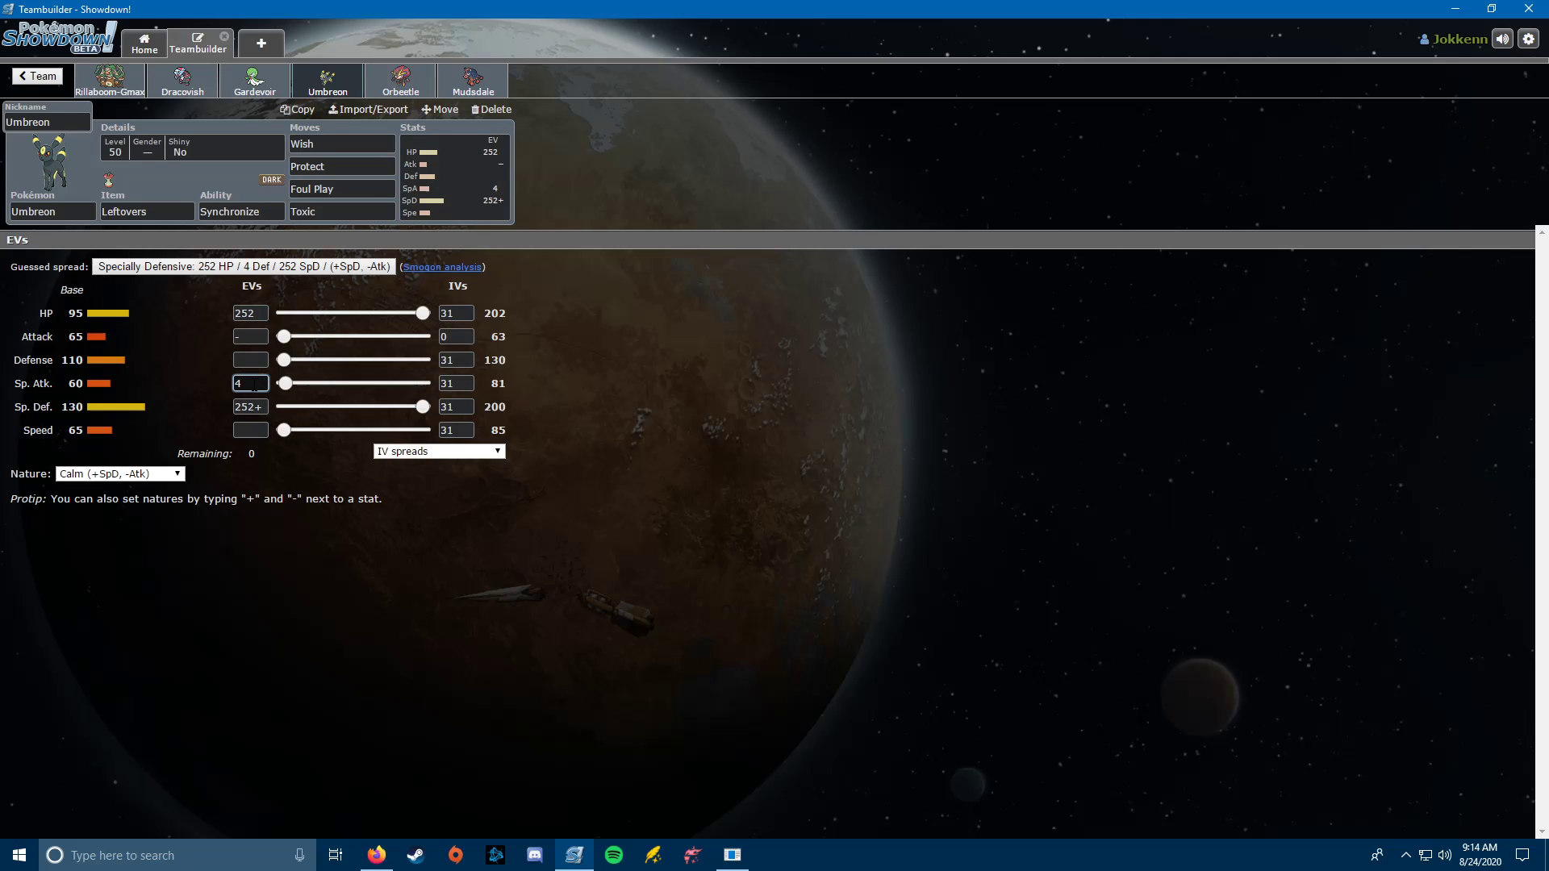
key(BackSpace)
click(255, 360)
text(4)
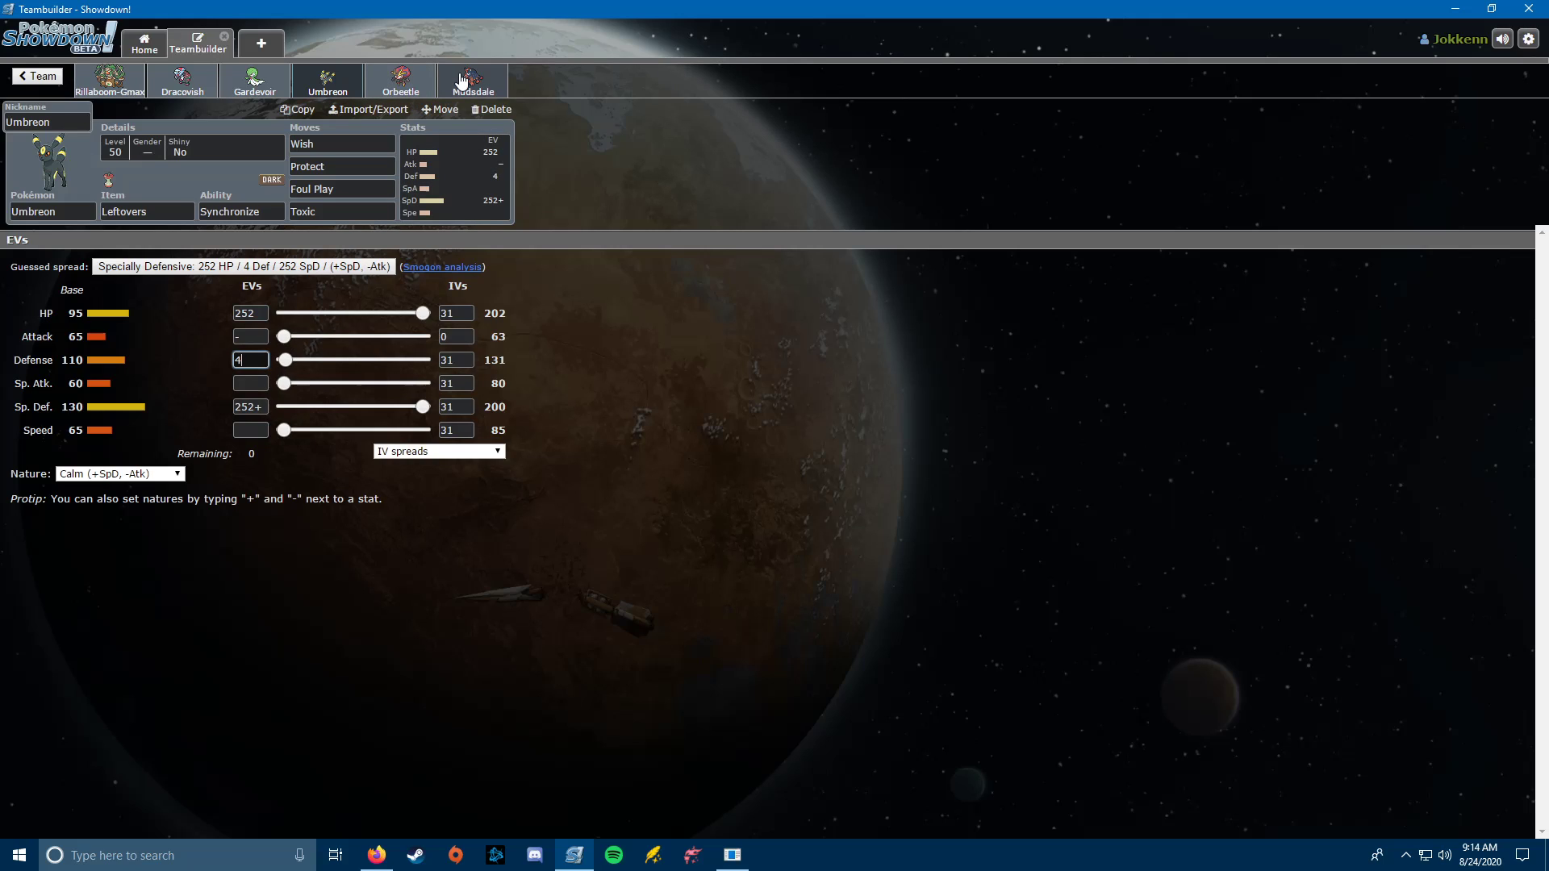
click(462, 81)
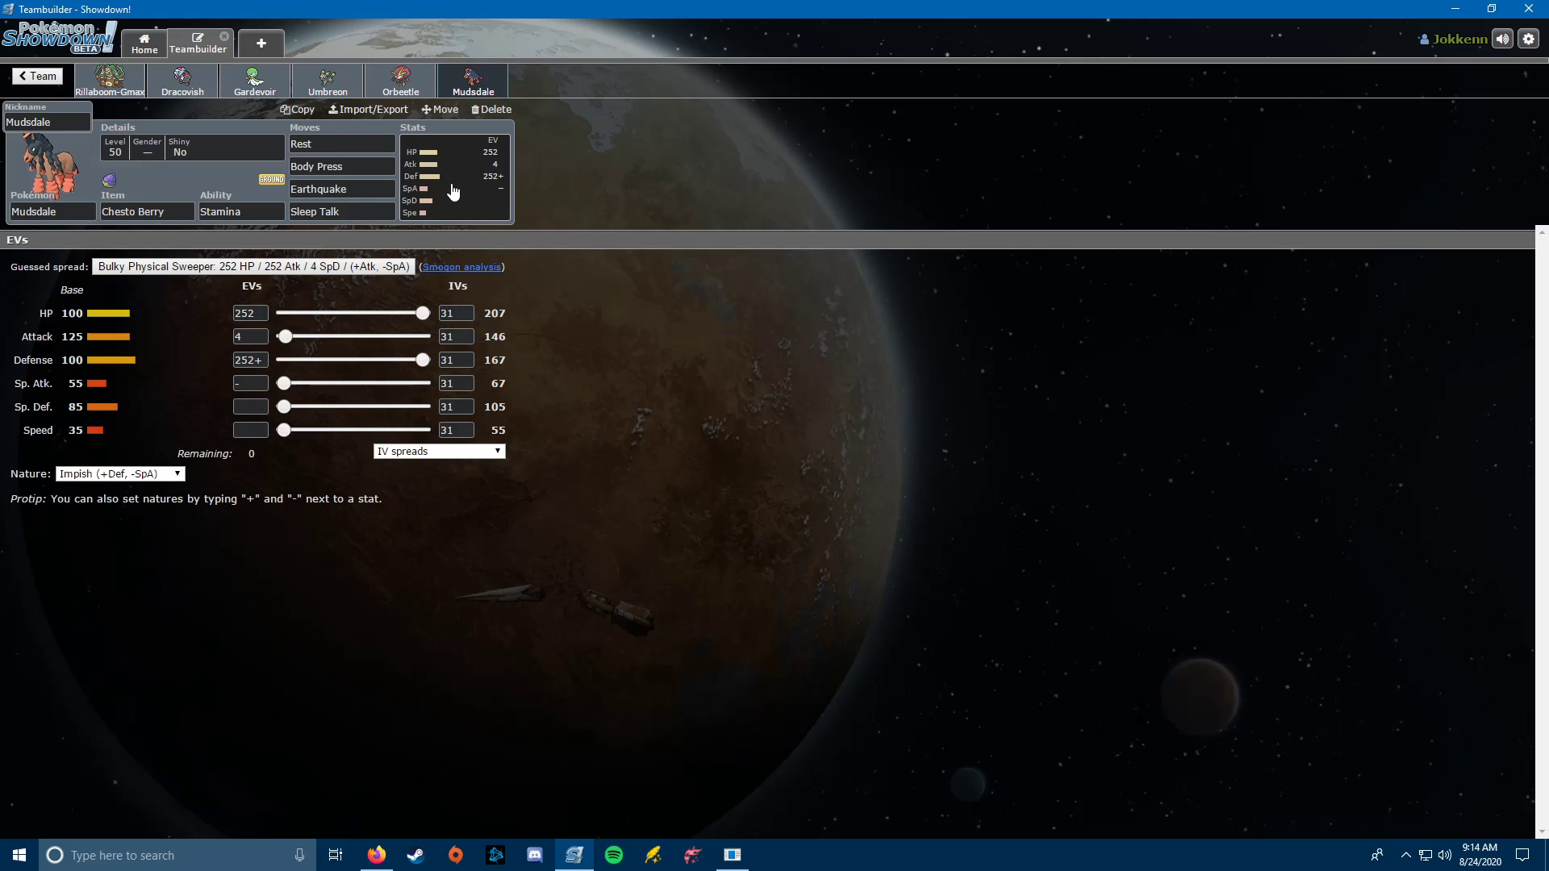
Check the Firefox matchup page, return to Teambuilder, and list Mudsdale's abilities, keeping Stamina.
click(377, 855)
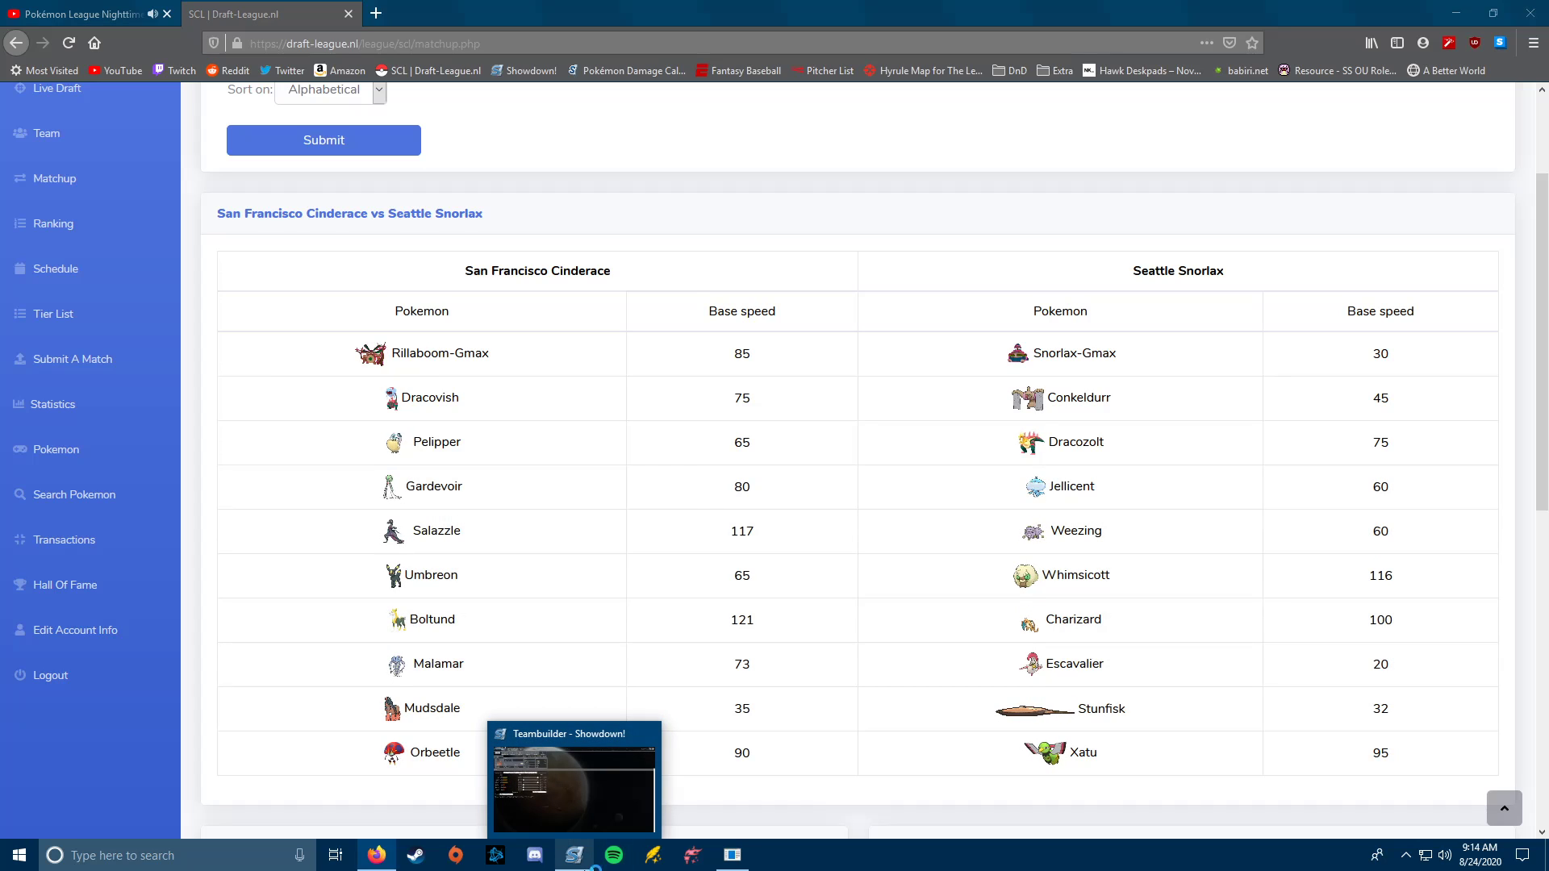
click(574, 854)
right_click(607, 857)
click(648, 675)
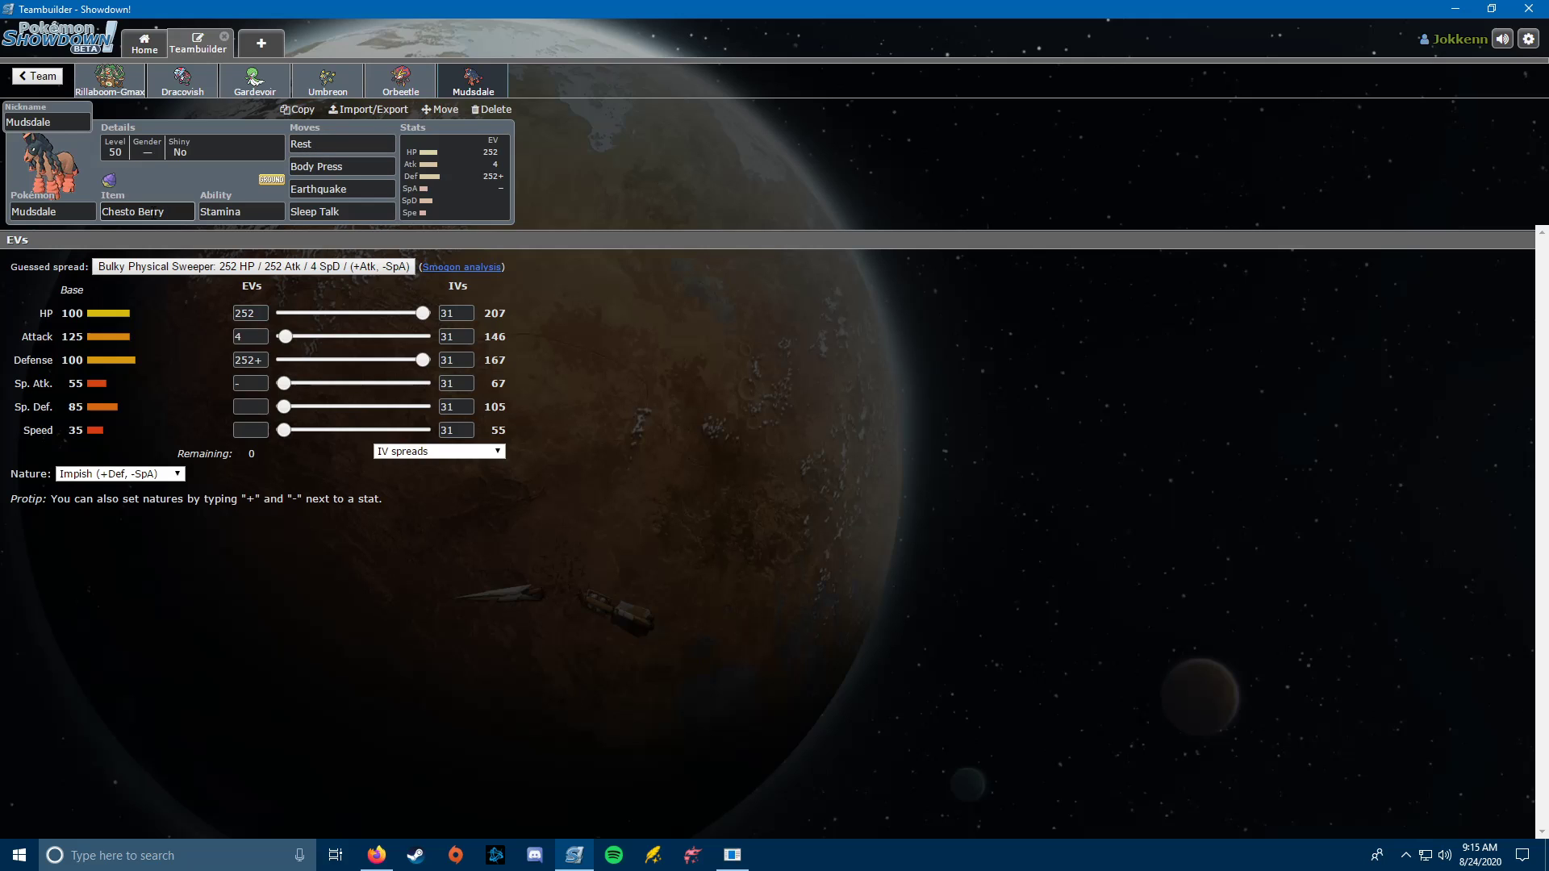
click(229, 211)
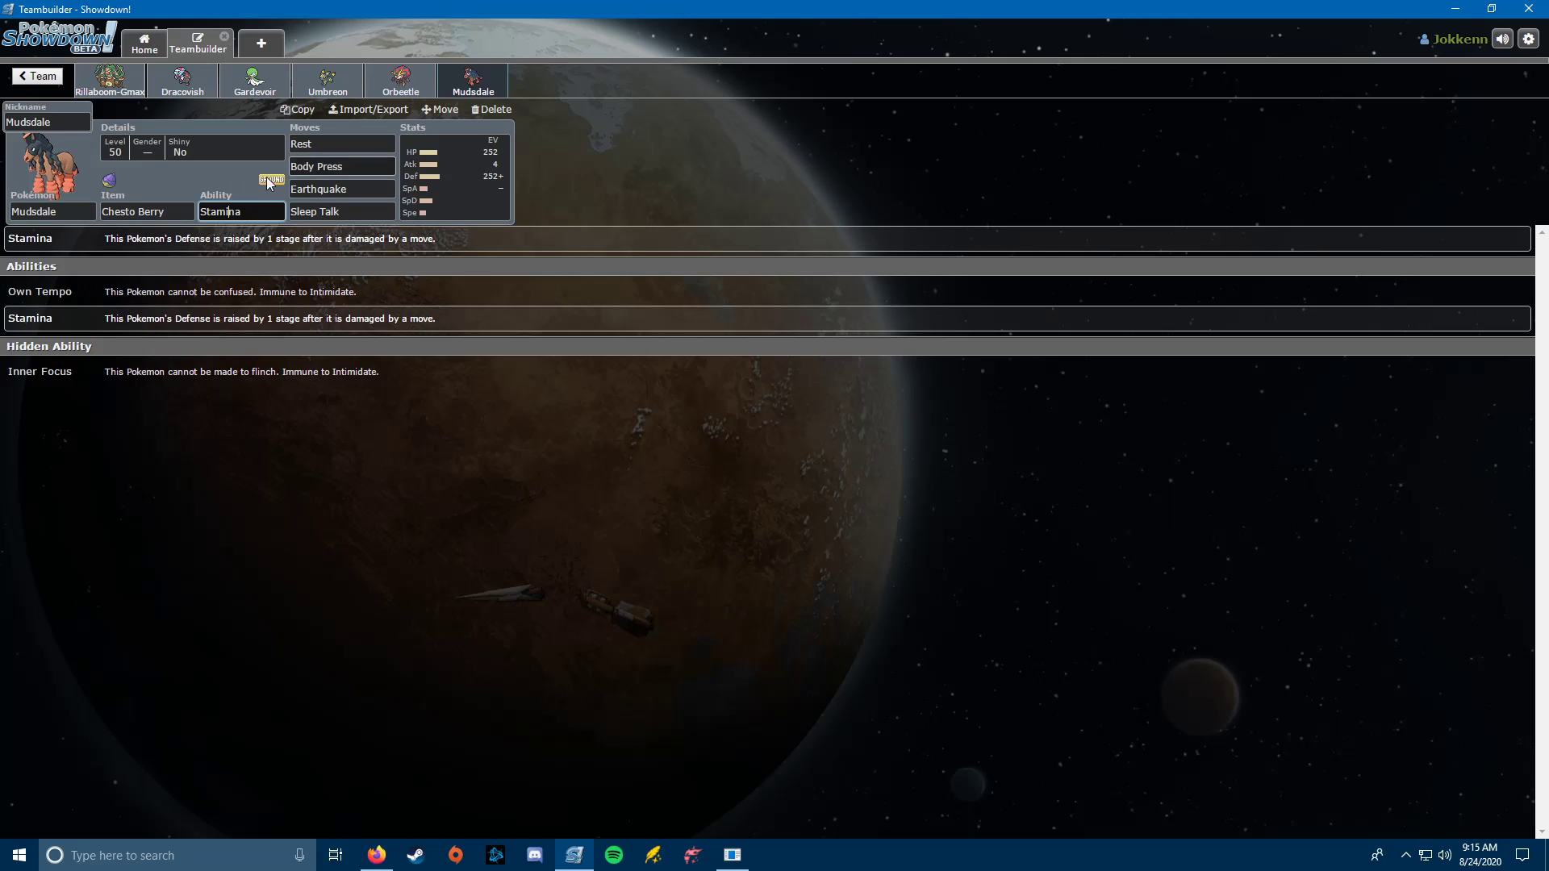
Review Mudsdale's Rest, Body Press, Earthquake and Sleep Talk, then bring the Draft-League matchup page forward.
click(338, 145)
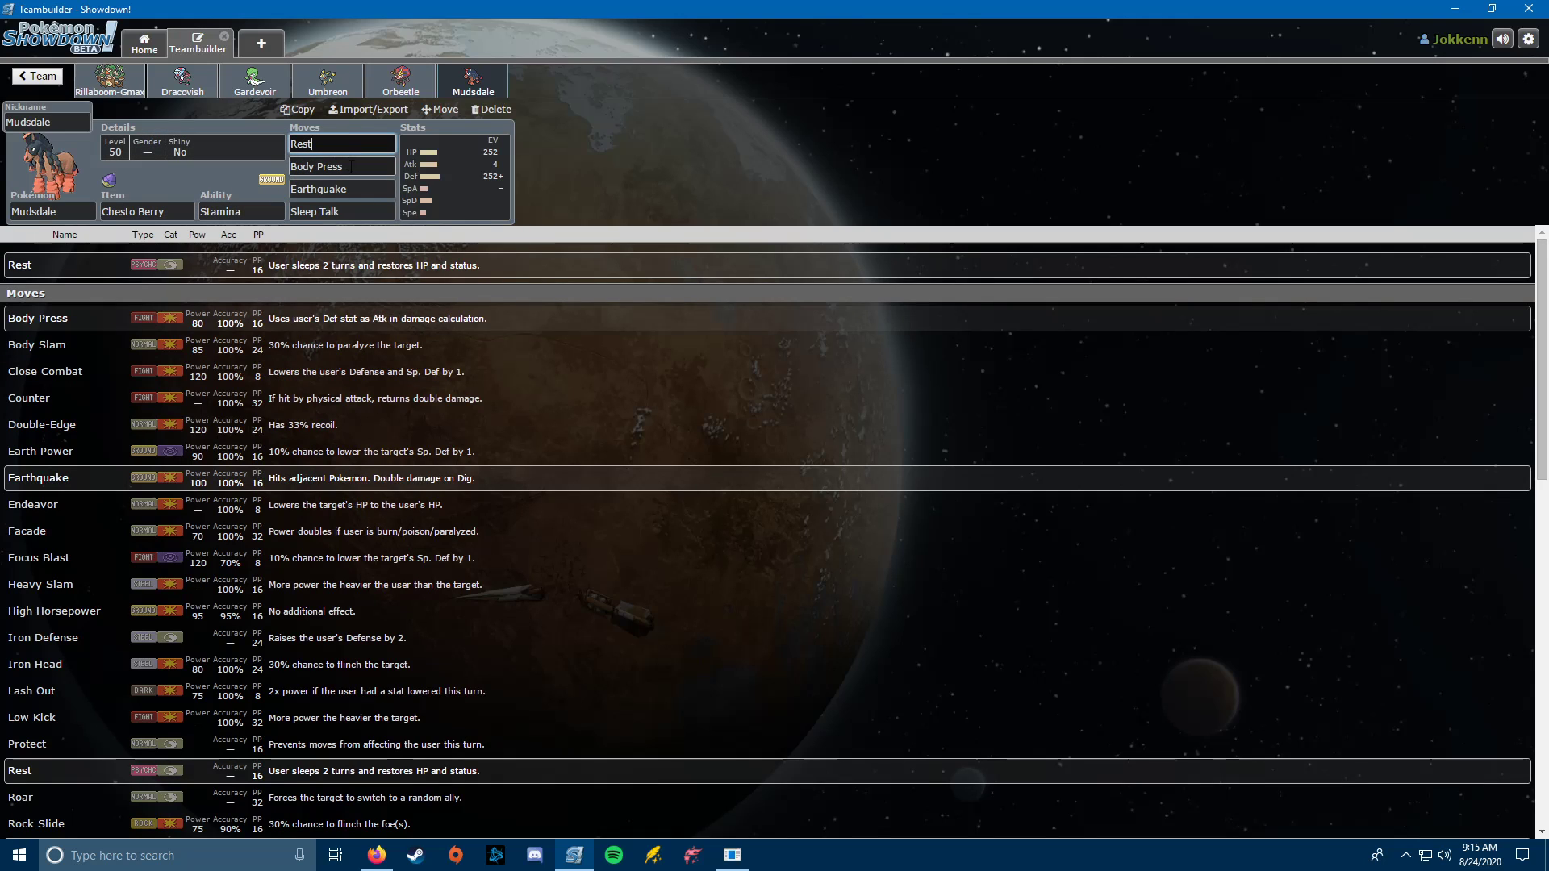
click(353, 167)
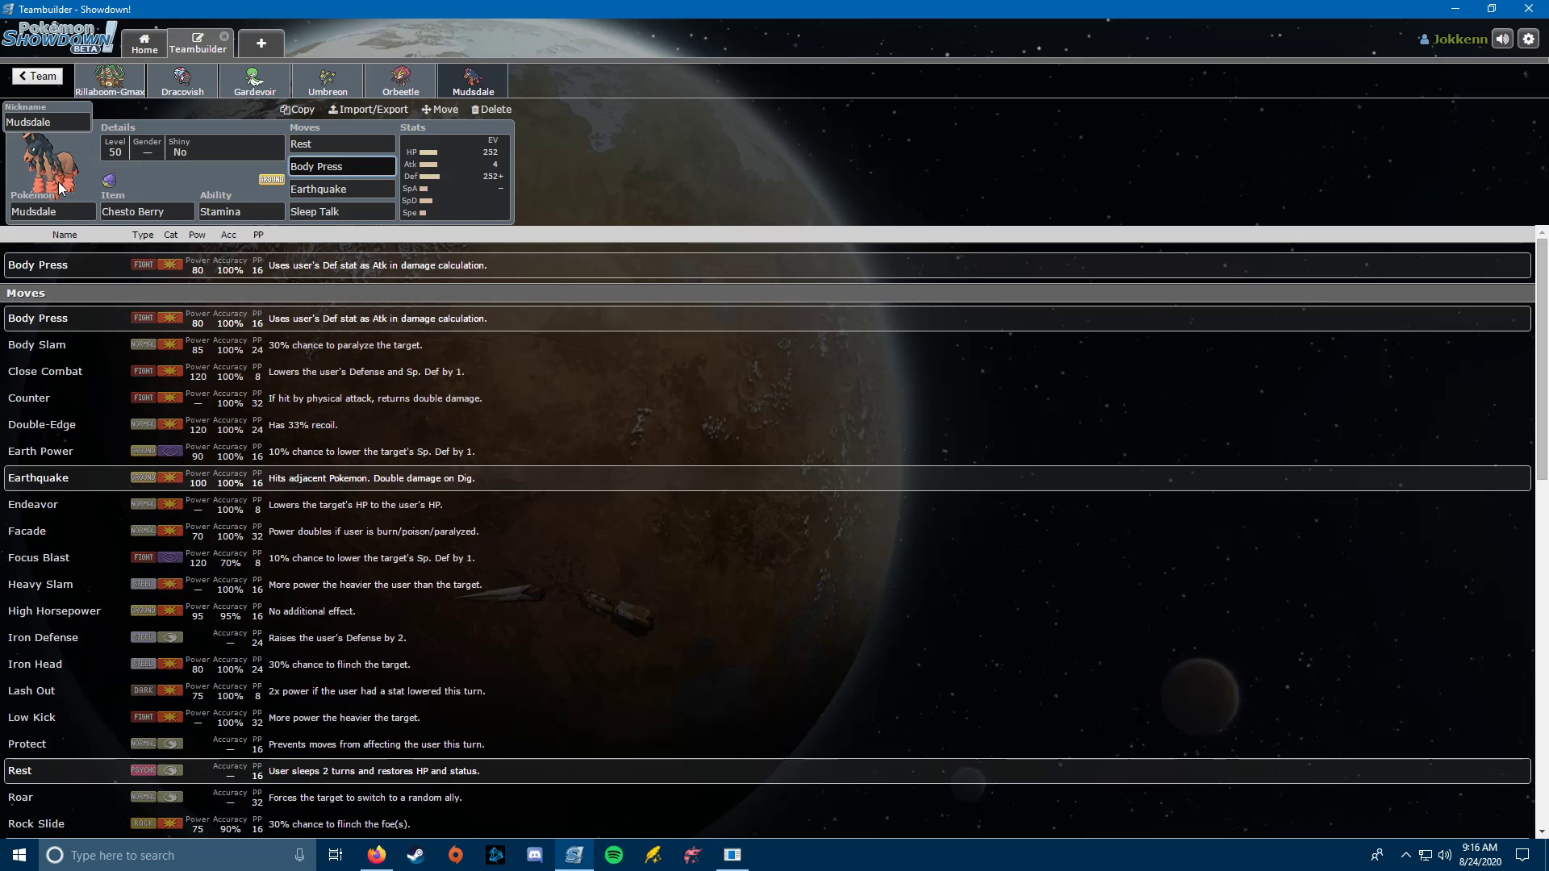
click(351, 186)
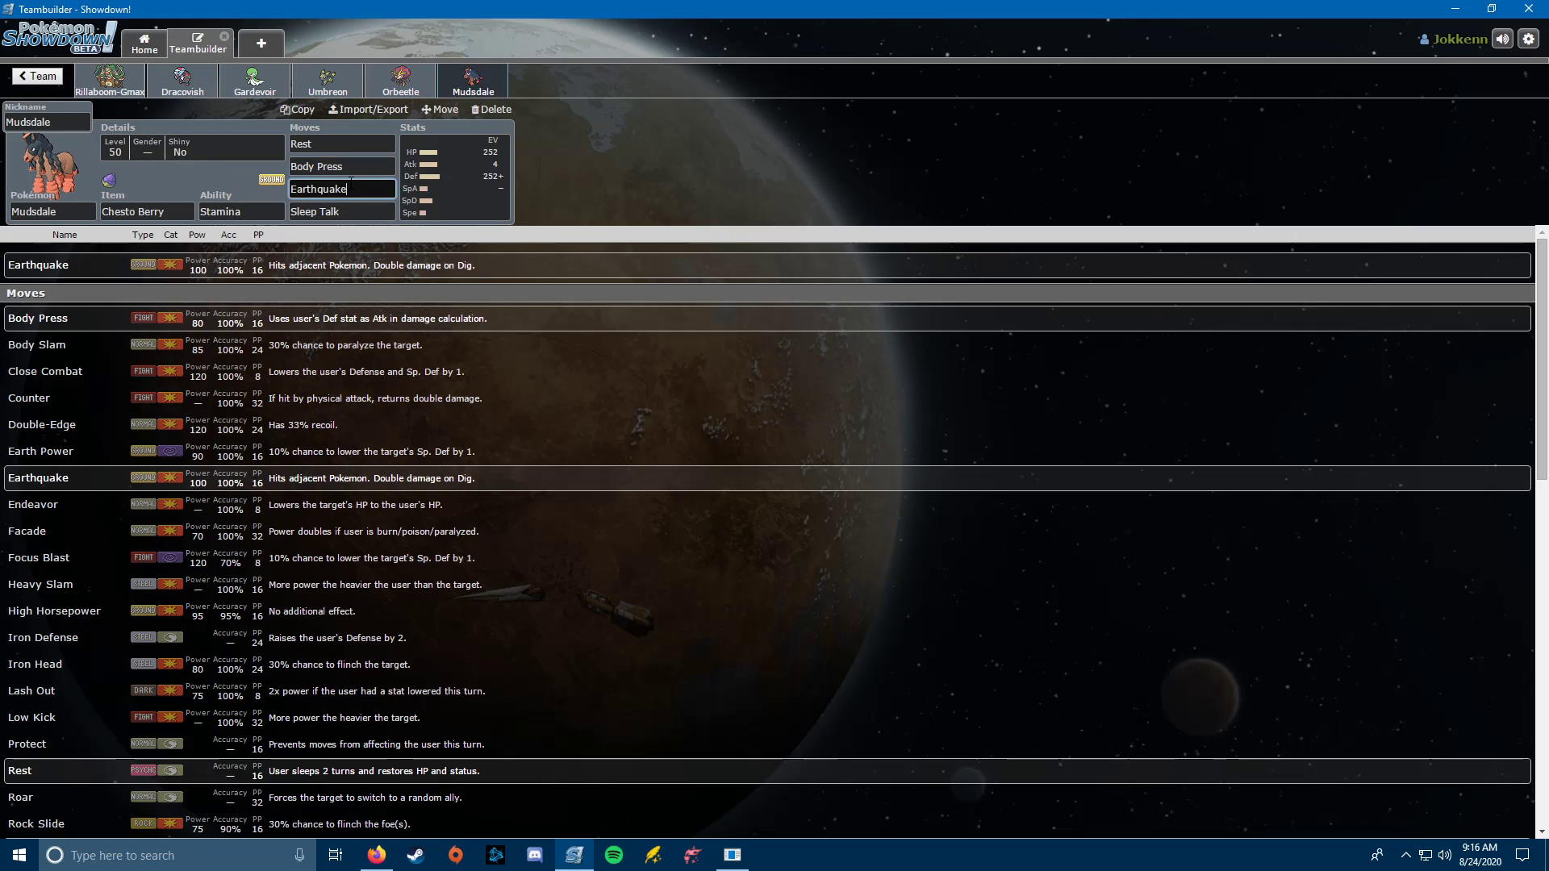
click(359, 215)
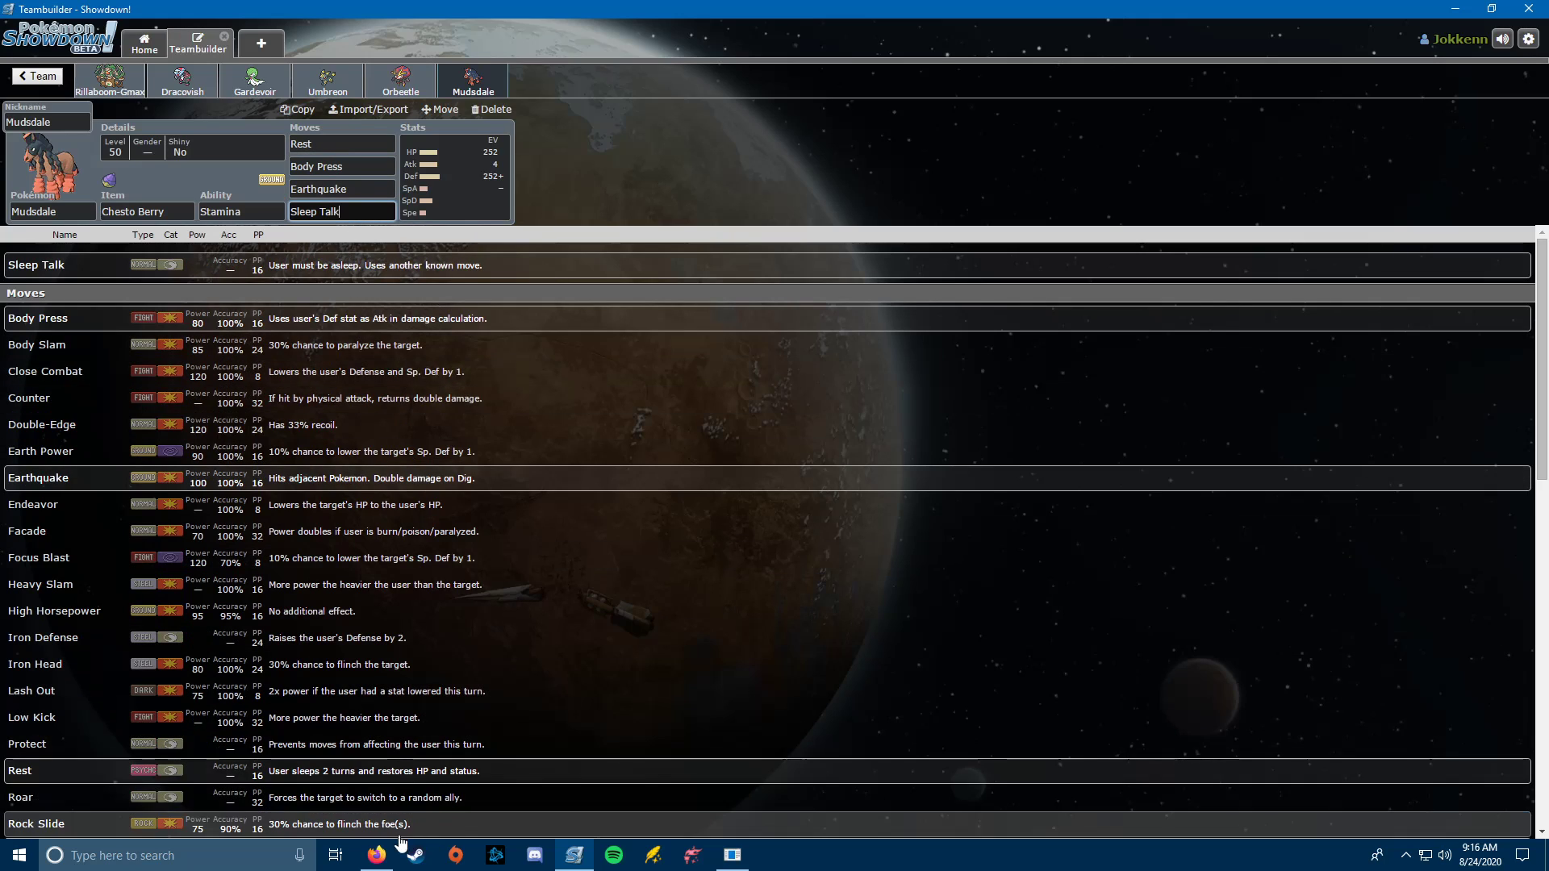
key(alt+Tab)
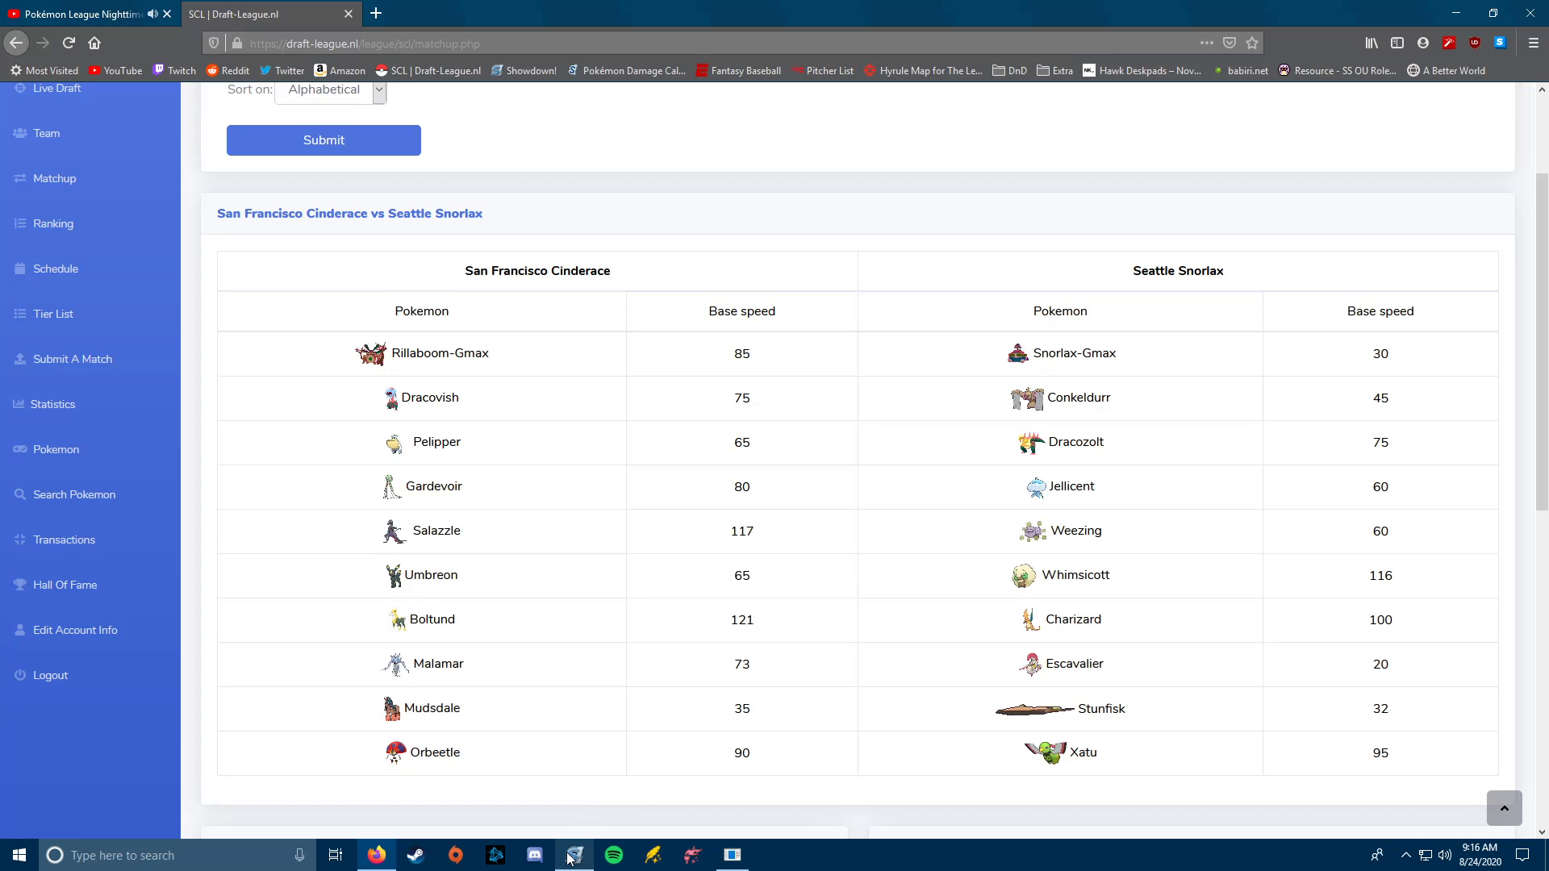
mouse_move(574, 853)
click(579, 801)
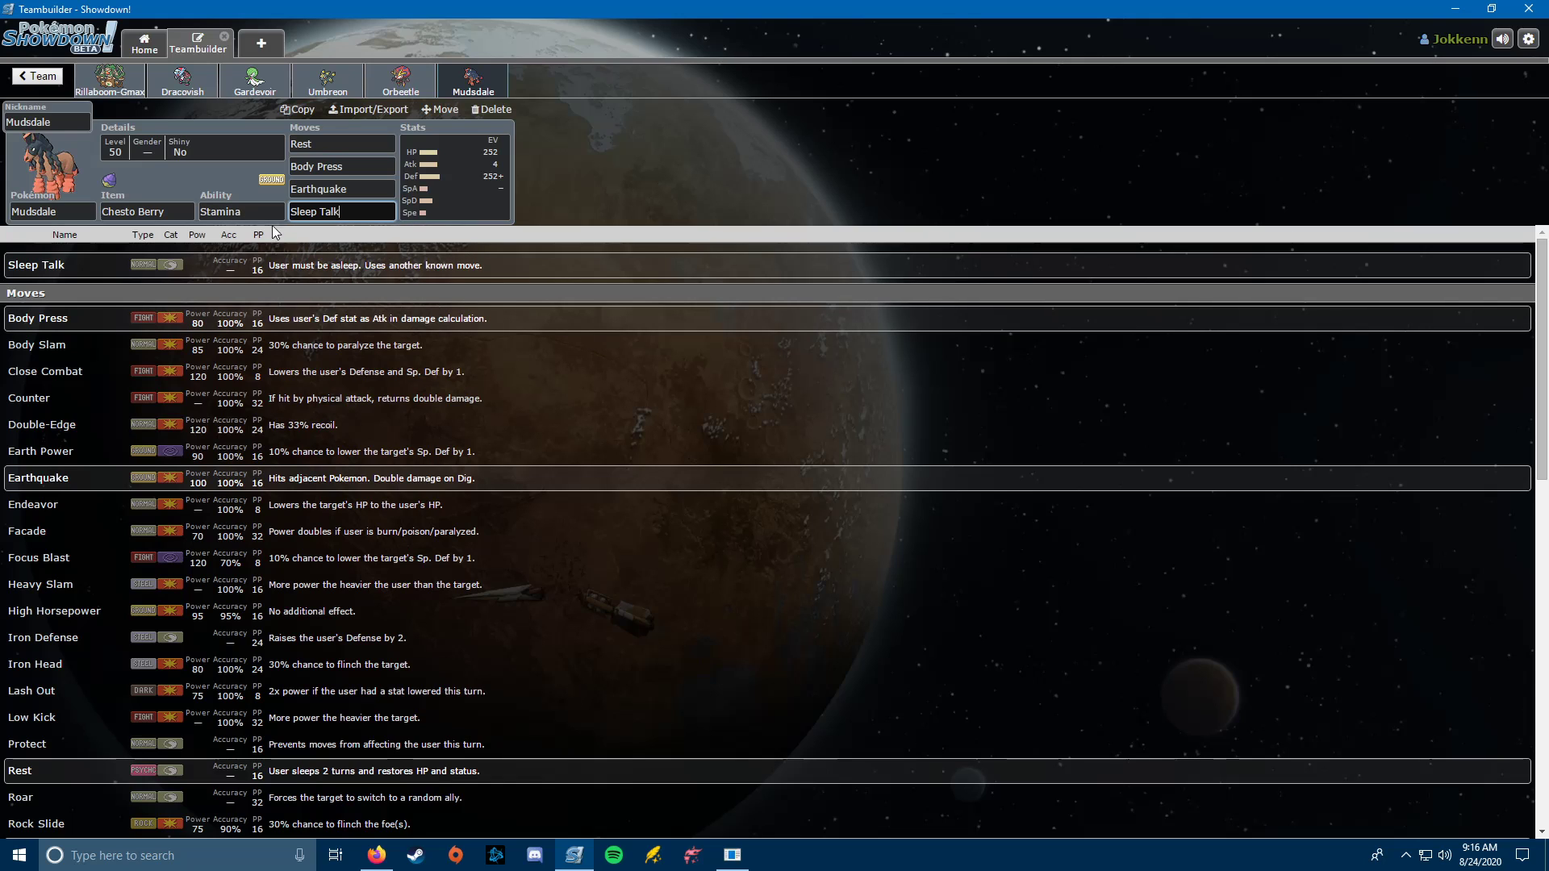
click(373, 856)
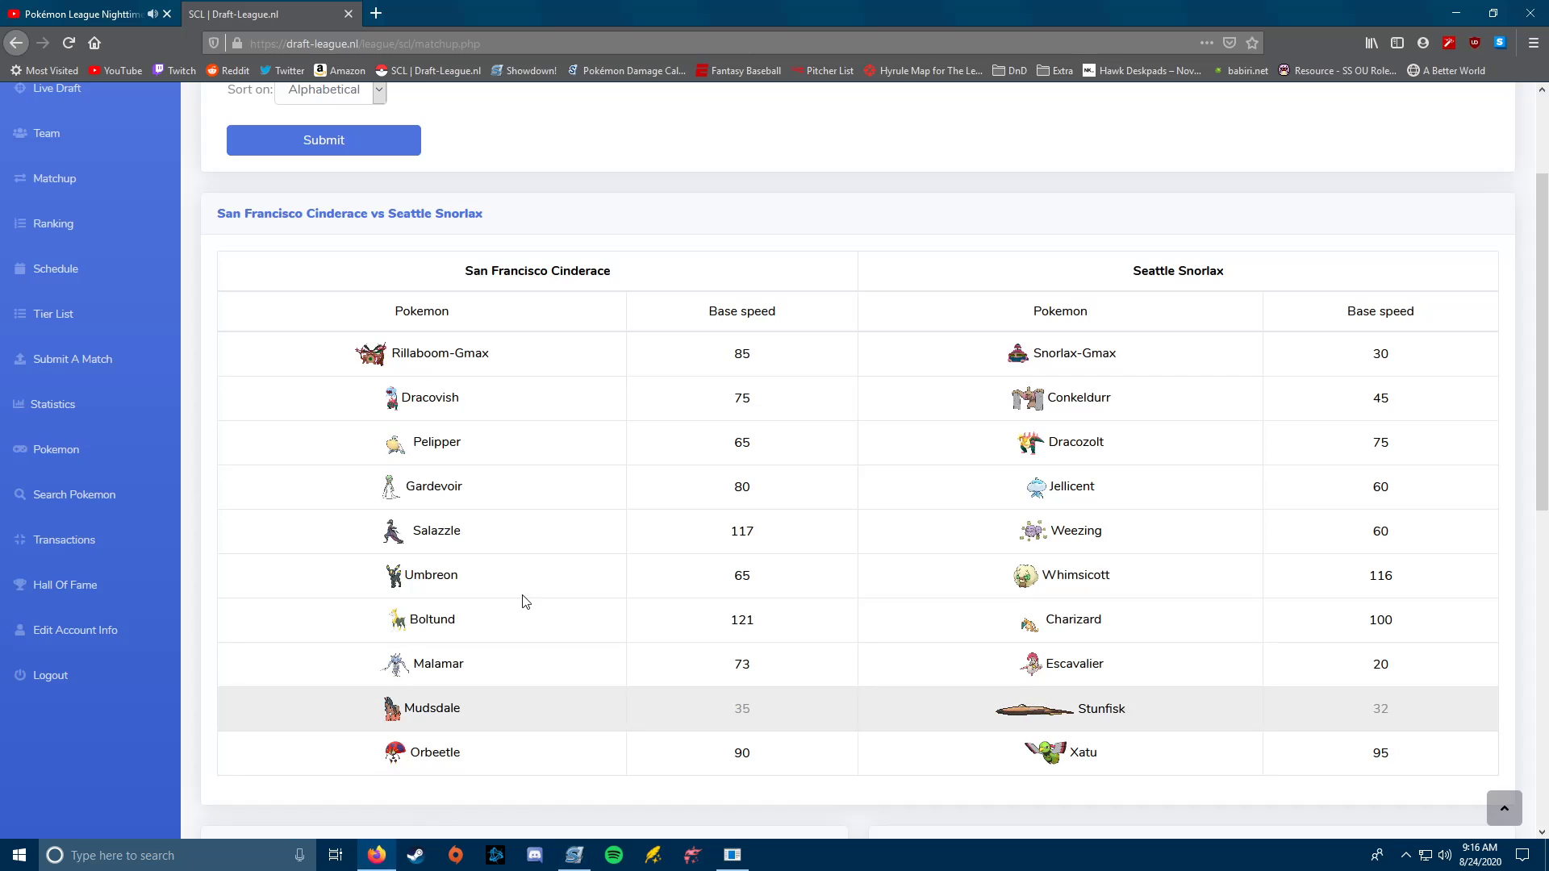